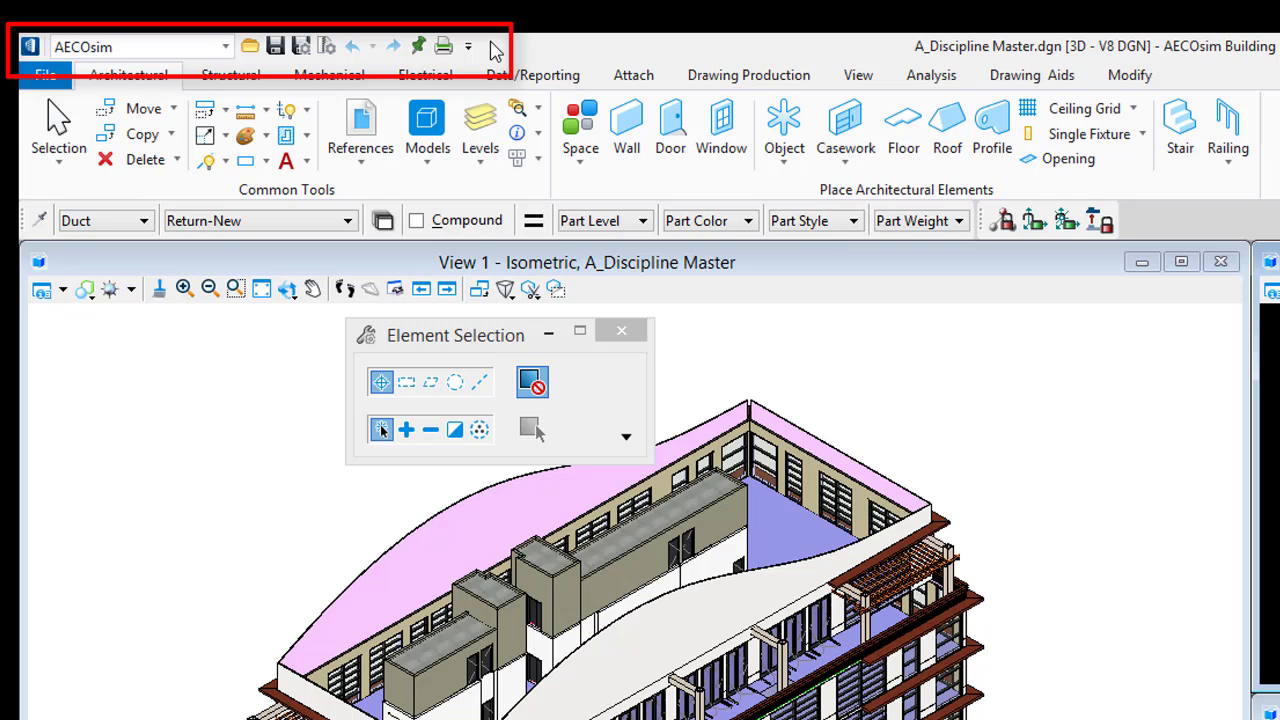
Minimize the ribbon and expand it again.
{"action": "left_click", "coordinate": [226, 47]}
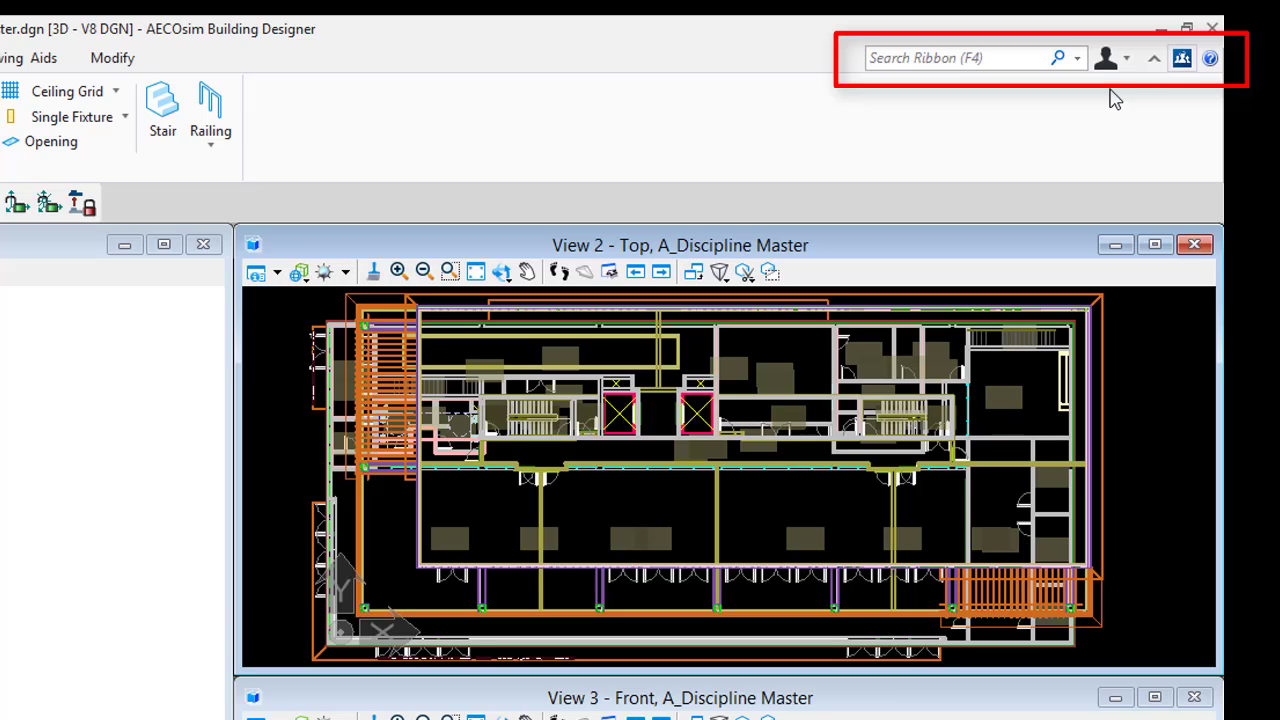
{"action": "left_click", "coordinate": [1160, 64]}
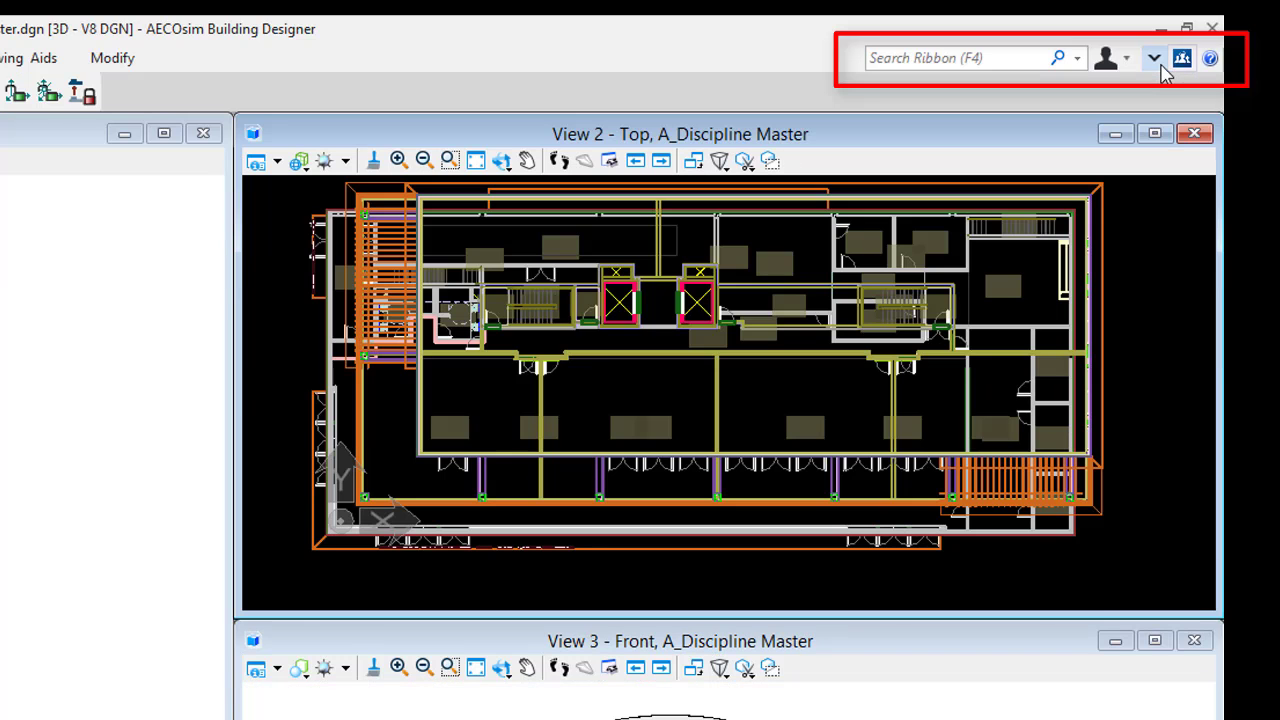
{"action": "left_click", "coordinate": [1158, 64]}
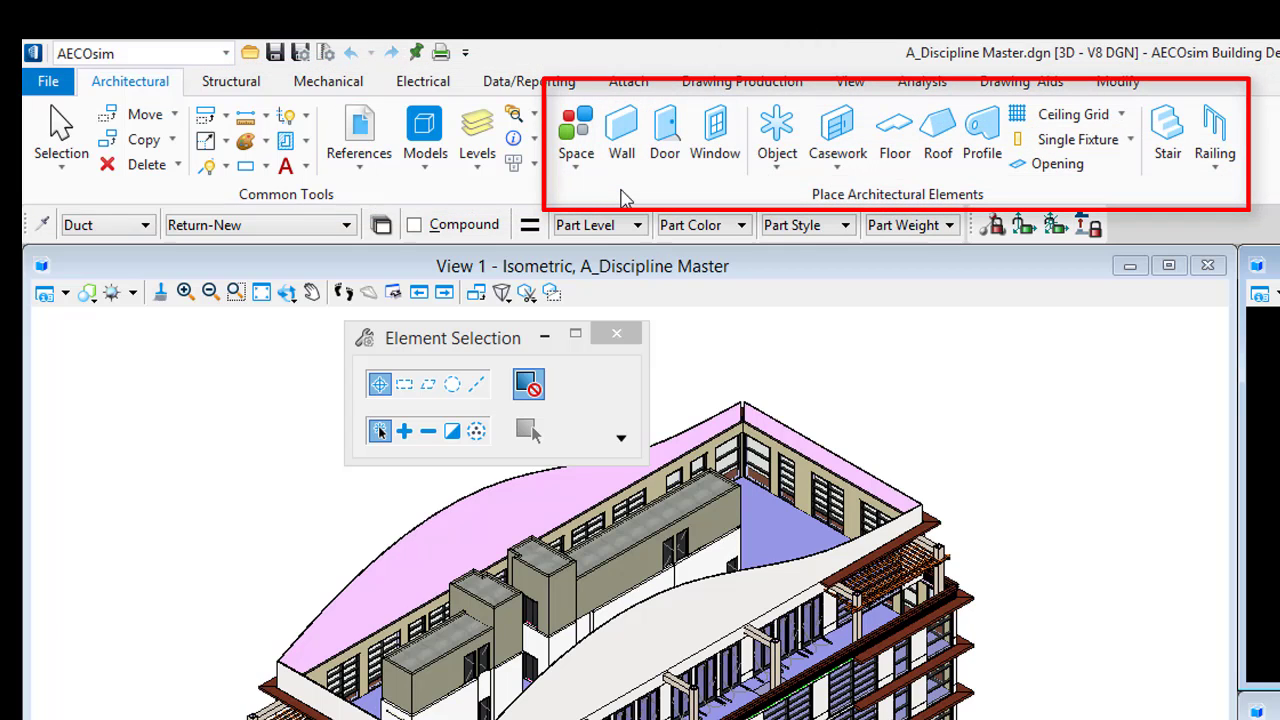
Review the structural and mechanical placement tools and load the electrical tools.
{"action": "left_click", "coordinate": [238, 88]}
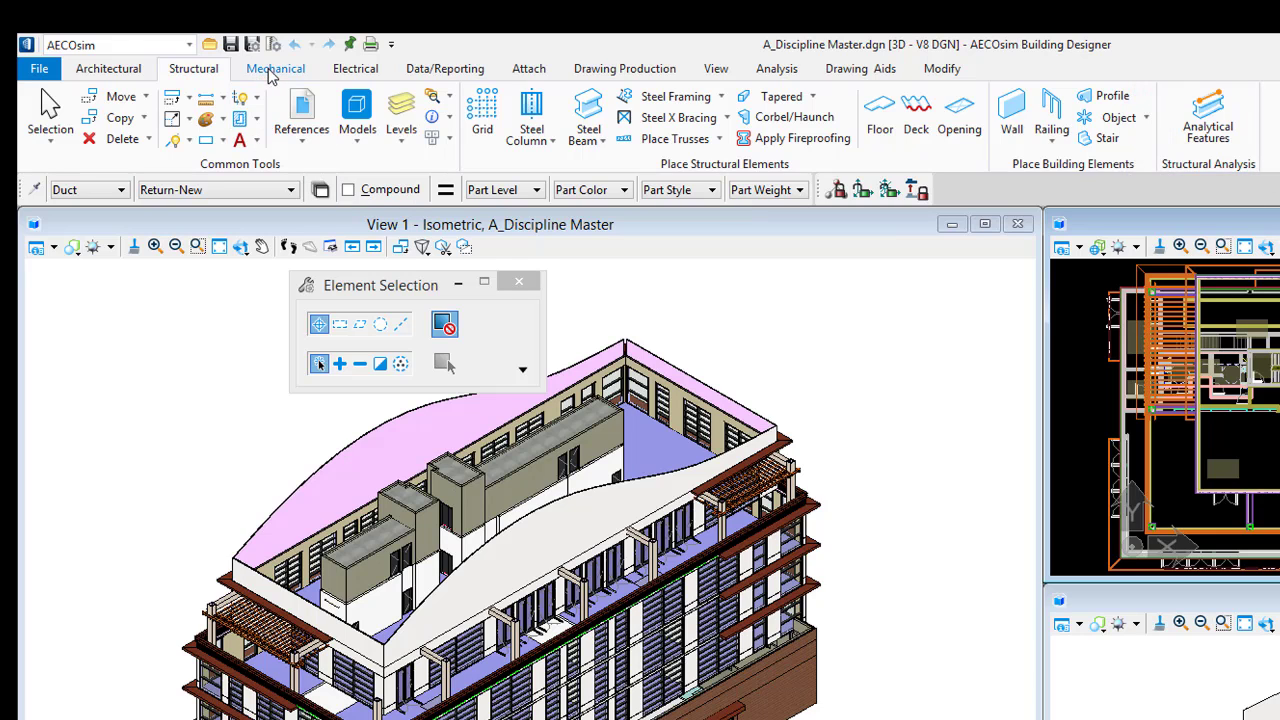
{"action": "left_click", "coordinate": [270, 70]}
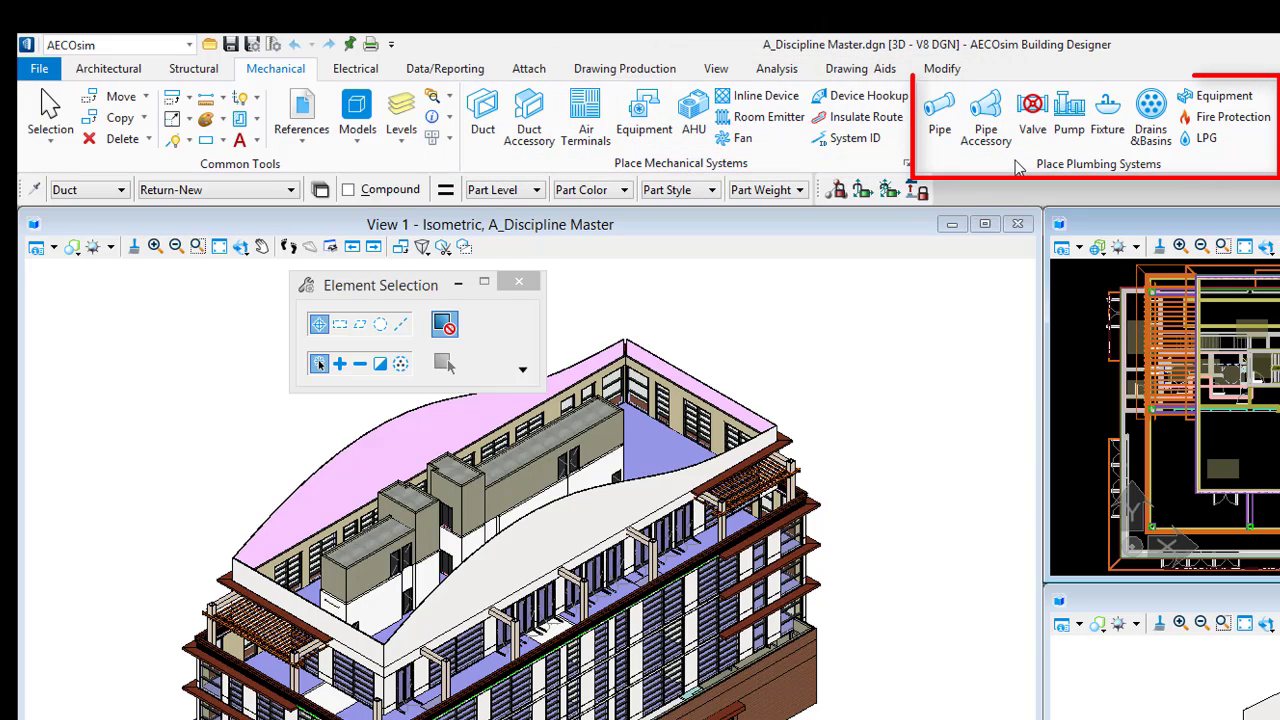
{"action": "left_click", "coordinate": [372, 70]}
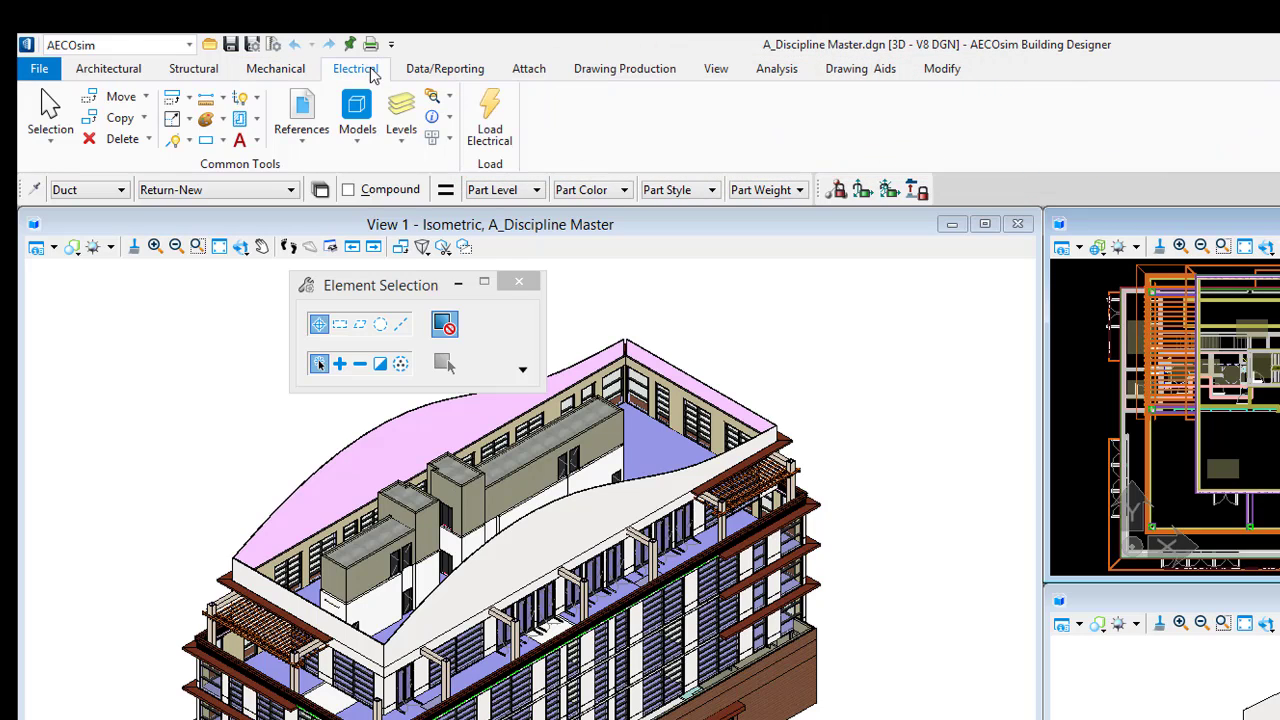
{"action": "left_click", "coordinate": [503, 135]}
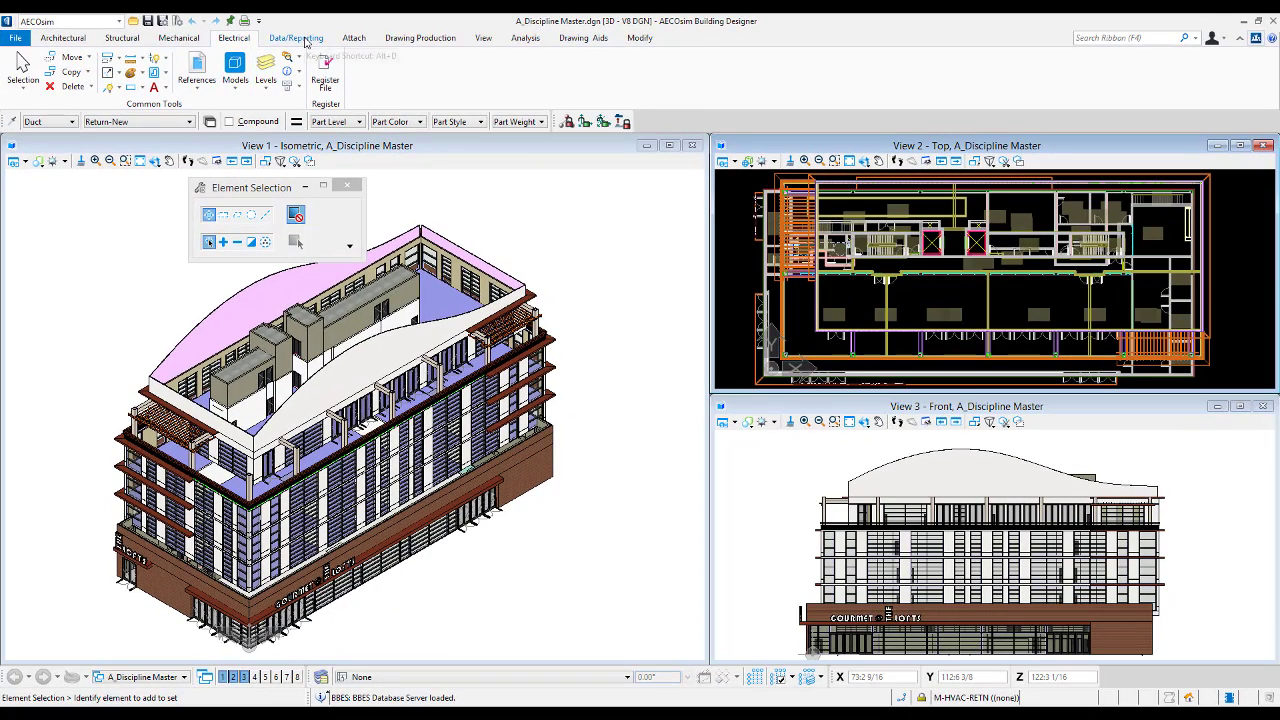
Examine the reporting, attachment, drawing production, view, analysis, drawing aid and modify tools, and return to the architectural tools.
{"action": "left_click", "coordinate": [305, 40]}
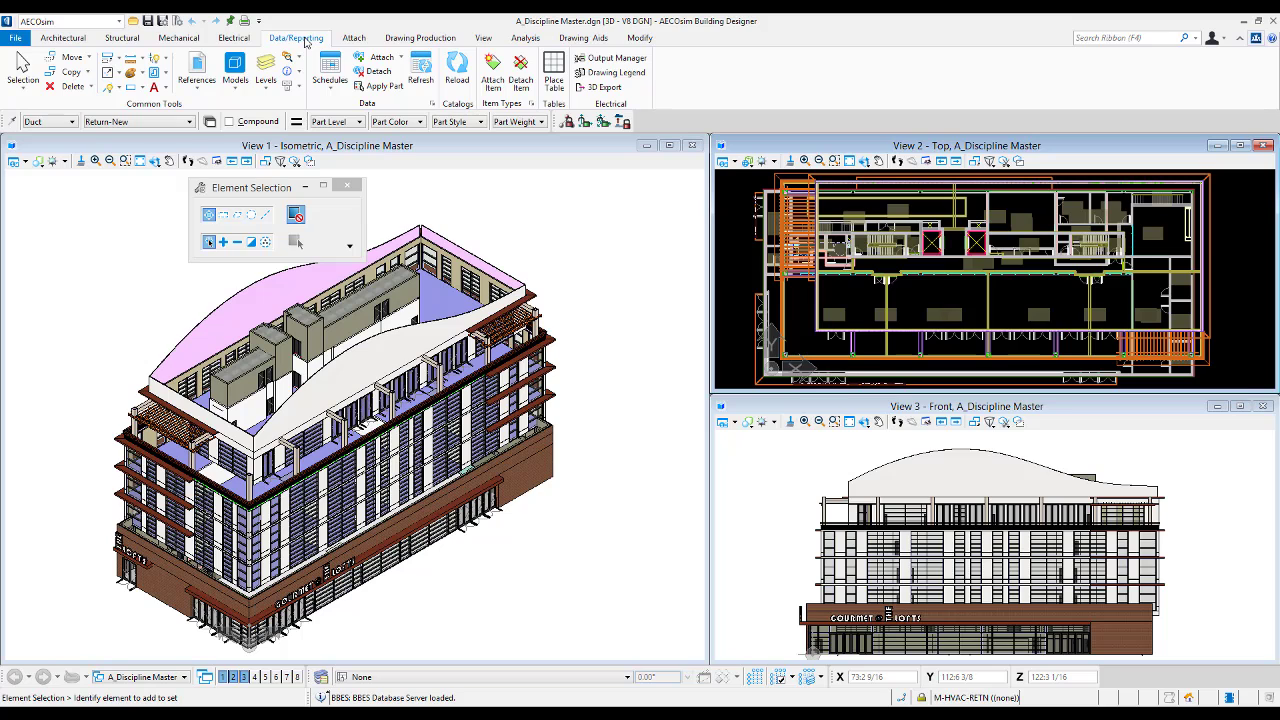
{"action": "left_click", "coordinate": [353, 39]}
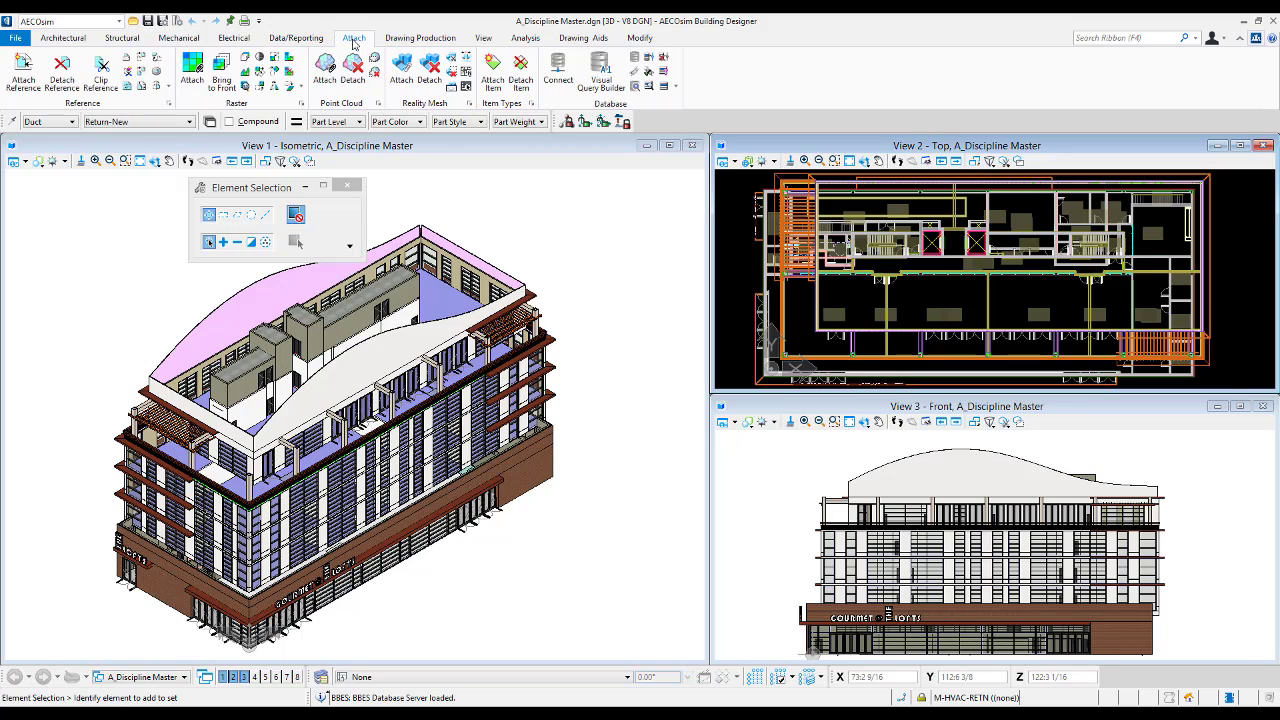
{"action": "left_click", "coordinate": [401, 40]}
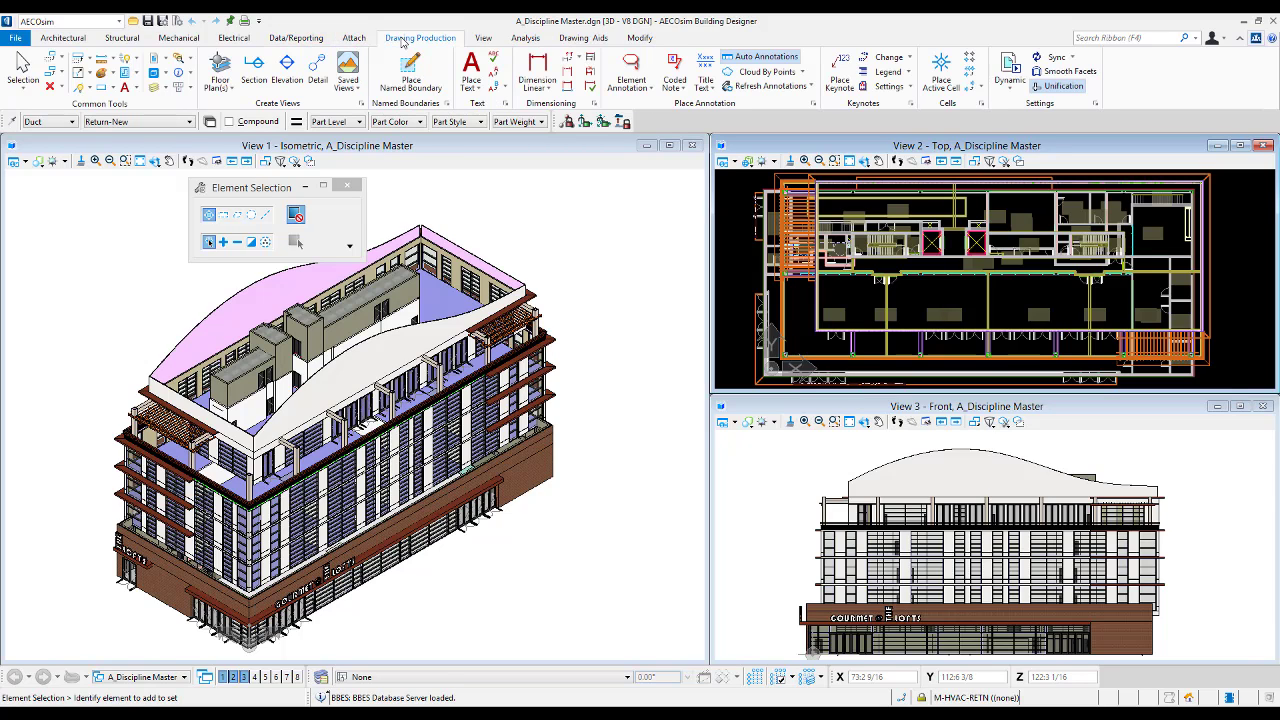
{"action": "left_click", "coordinate": [484, 39]}
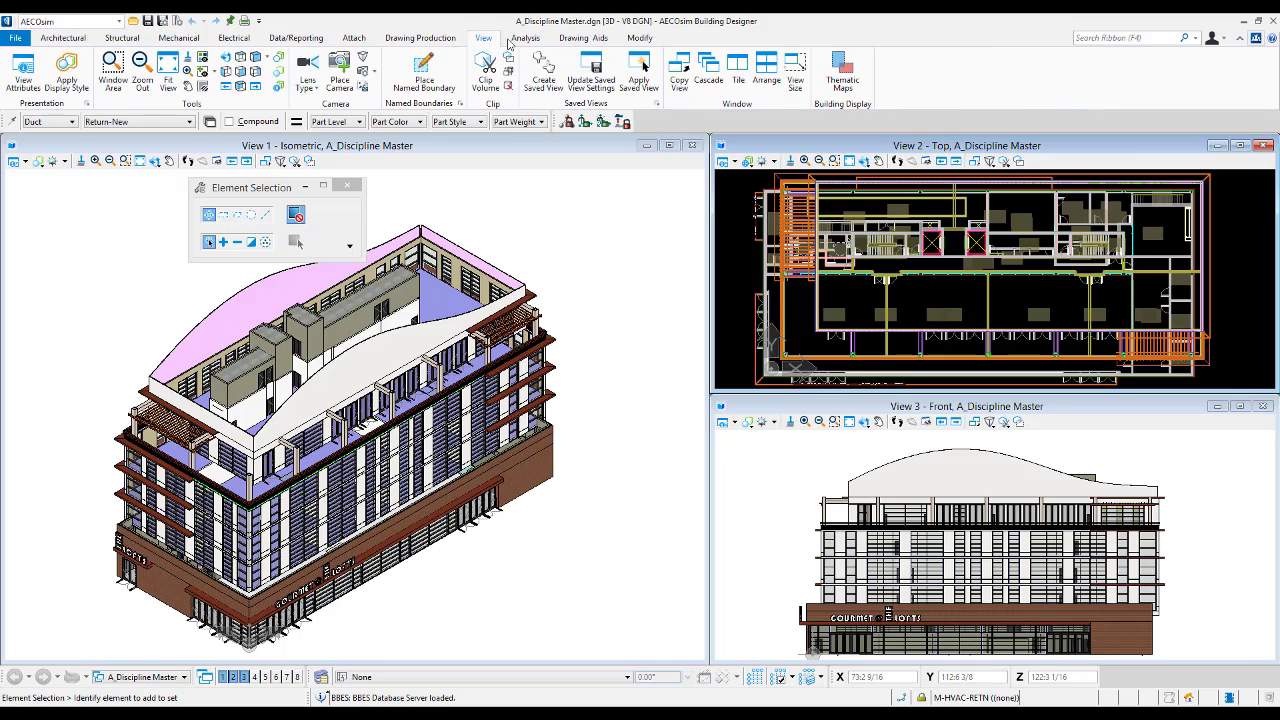
{"action": "left_click", "coordinate": [525, 39]}
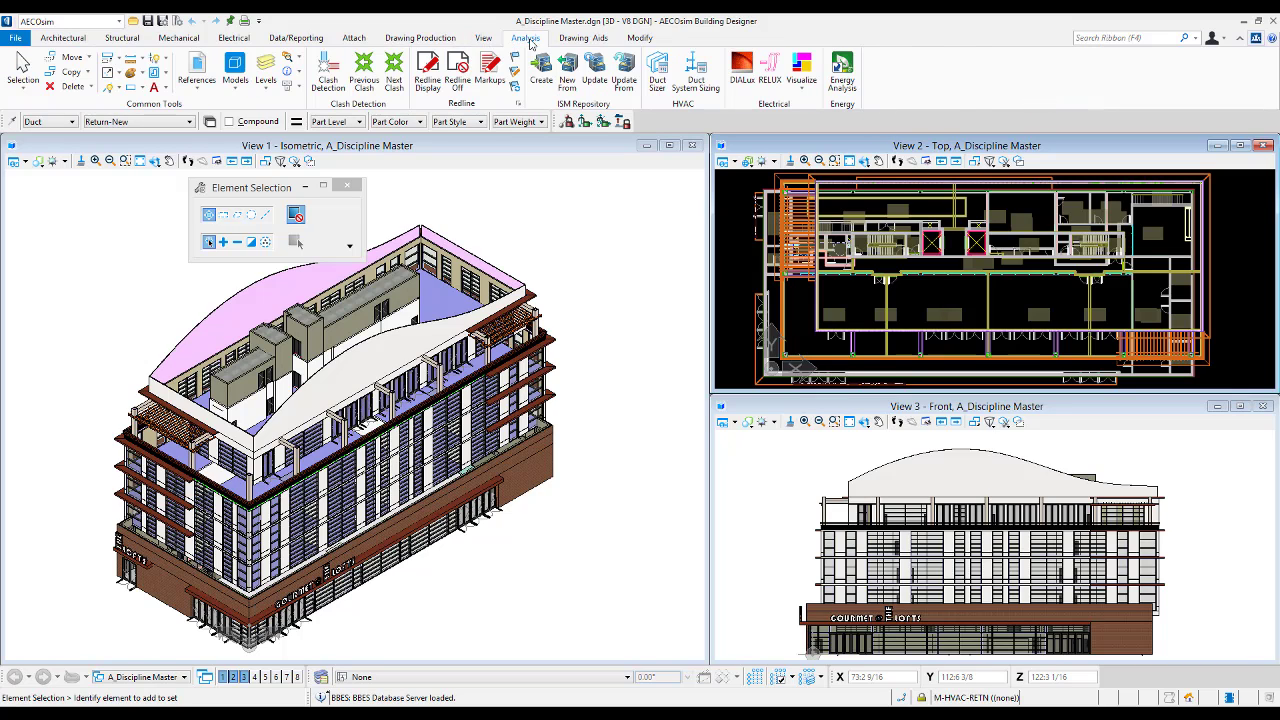
{"action": "left_click", "coordinate": [585, 39]}
{"action": "left_click", "coordinate": [640, 39]}
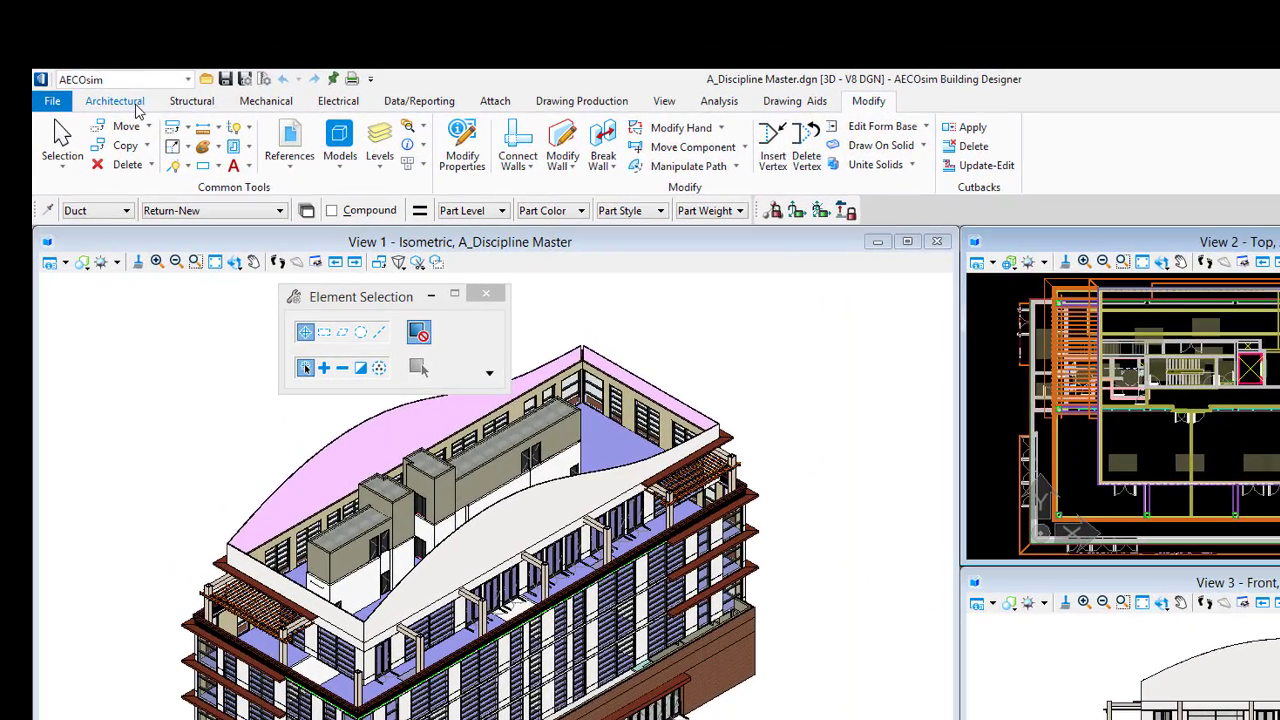
{"action": "left_click", "coordinate": [136, 108]}
Switch the workflow to Drawing to inspect its tools and switch back to AECOsim.
{"action": "left_click", "coordinate": [188, 79]}
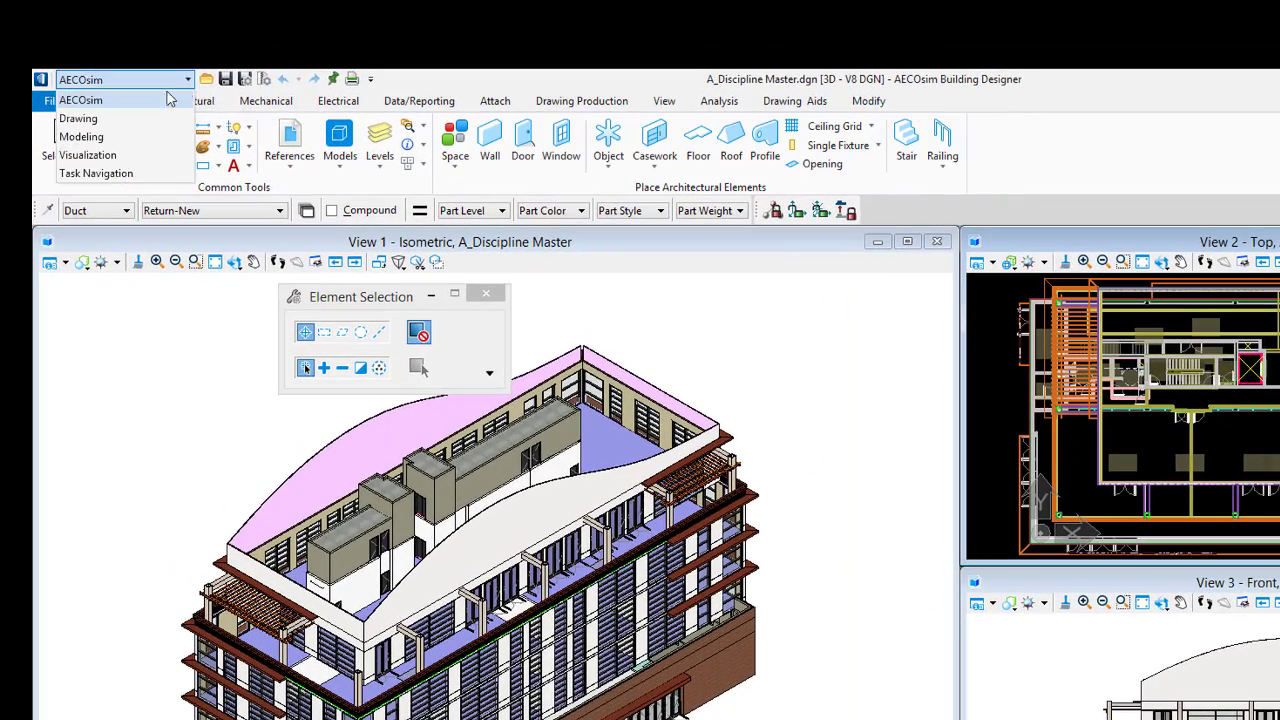
{"action": "left_click", "coordinate": [95, 121]}
{"action": "left_click", "coordinate": [156, 261]}
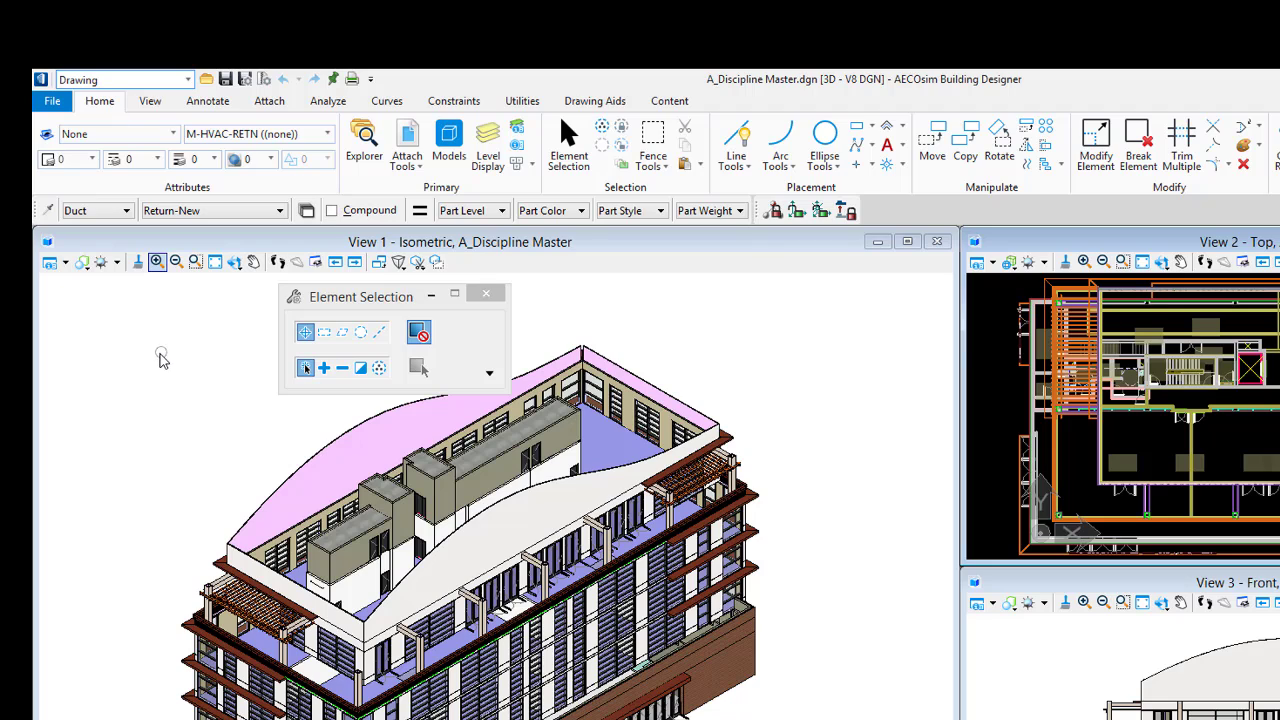
{"action": "right_click", "coordinate": [158, 358]}
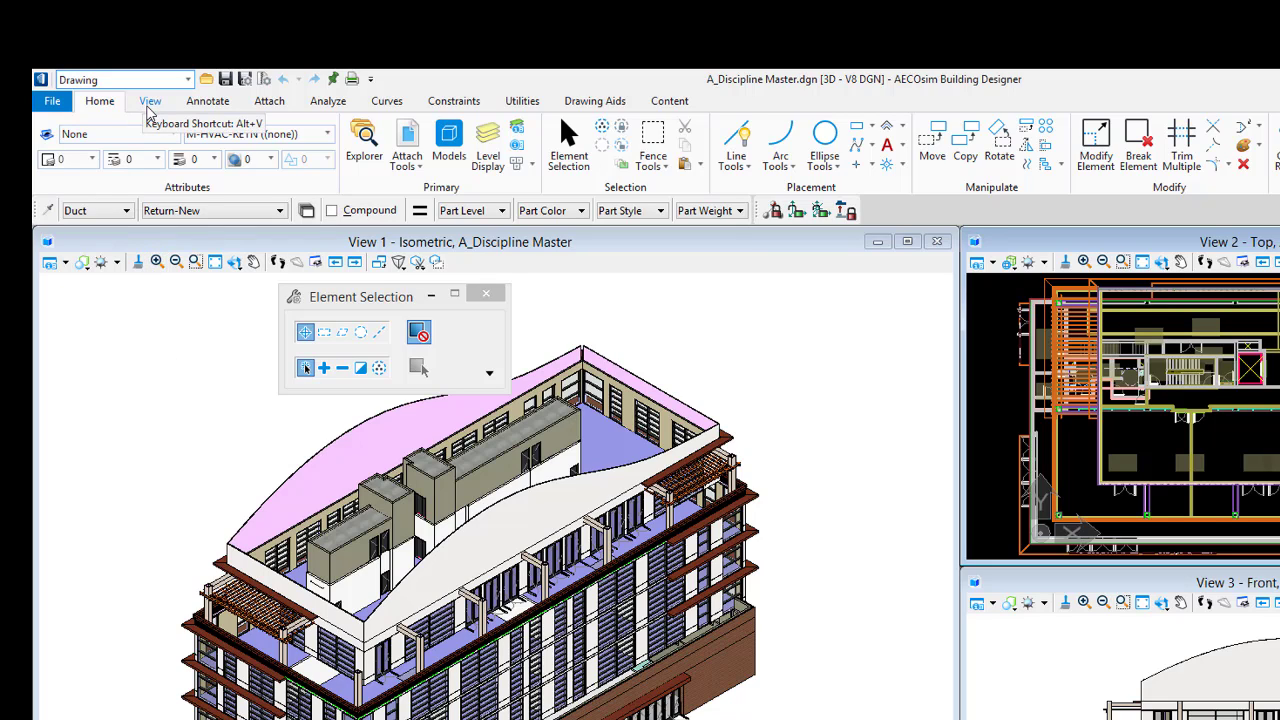
{"action": "left_click", "coordinate": [168, 80]}
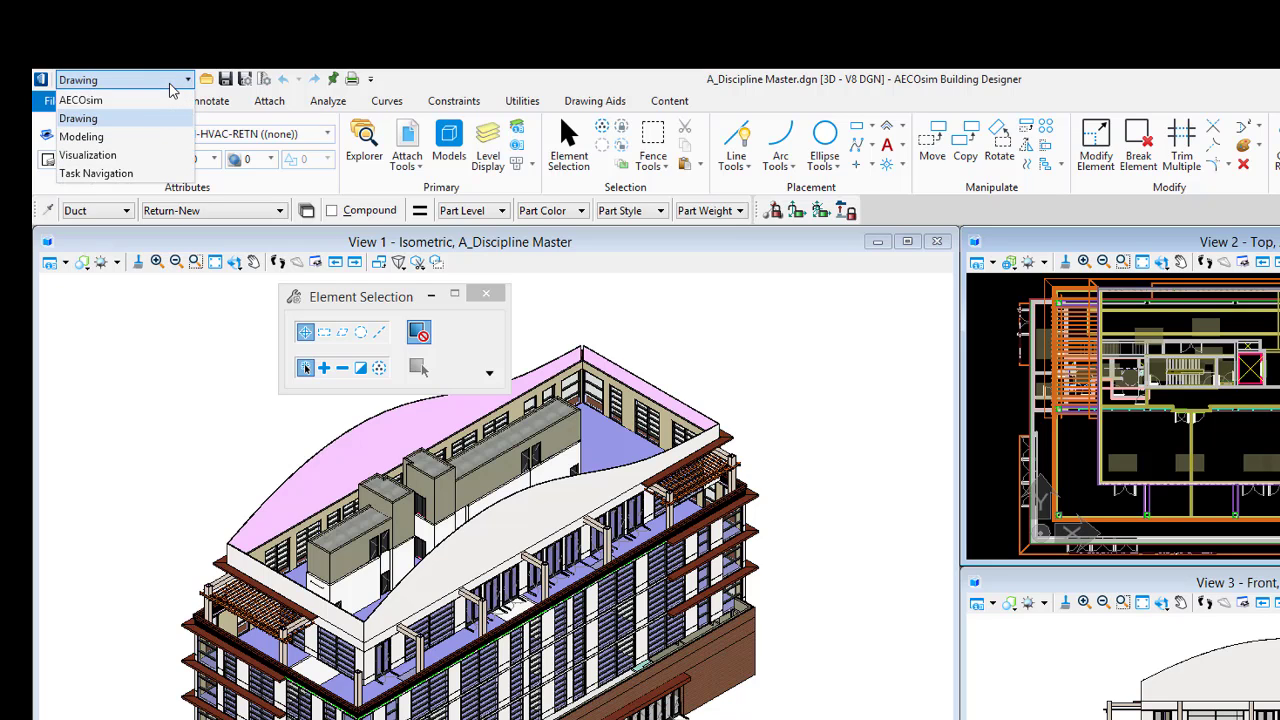
{"action": "left_click", "coordinate": [139, 104]}
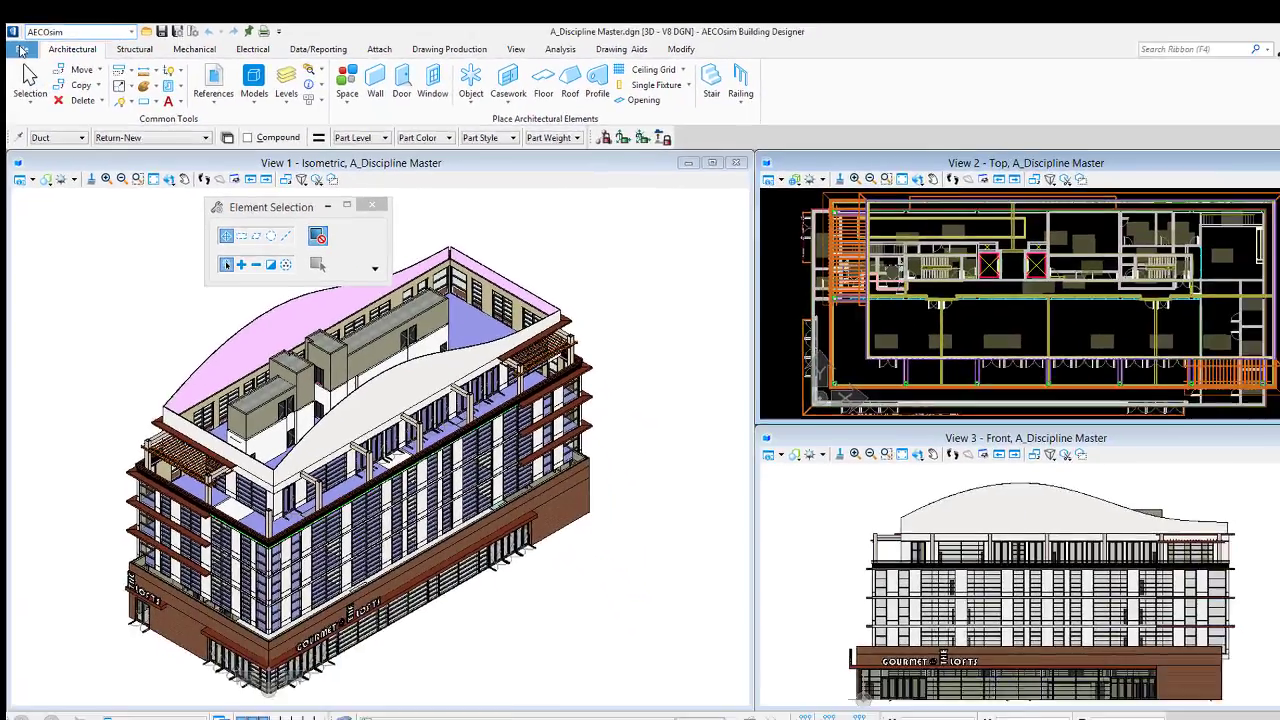
Examine the file-level commands and the recent files, and return to the model.
{"action": "left_click", "coordinate": [49, 95]}
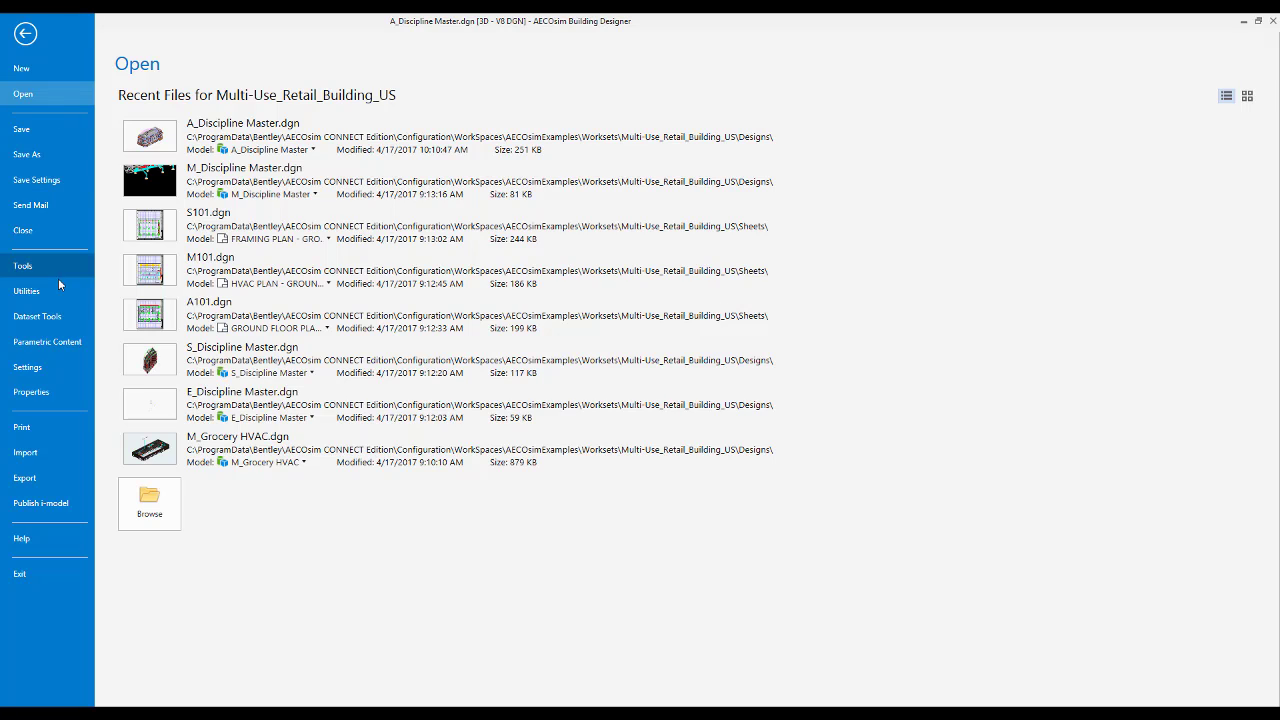
{"action": "left_click", "coordinate": [25, 35]}
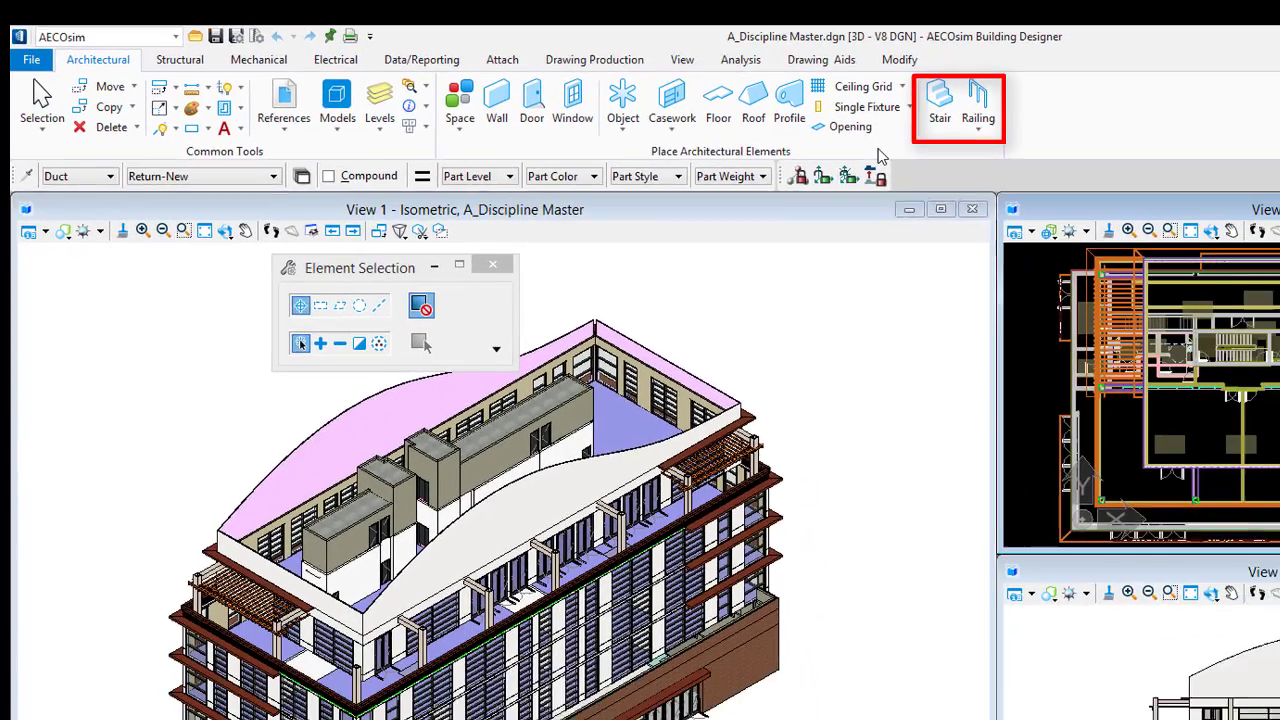
Set the button size of the Place Architectural Elements group to Small and to Medium.
{"action": "right_click", "coordinate": [1074, 191]}
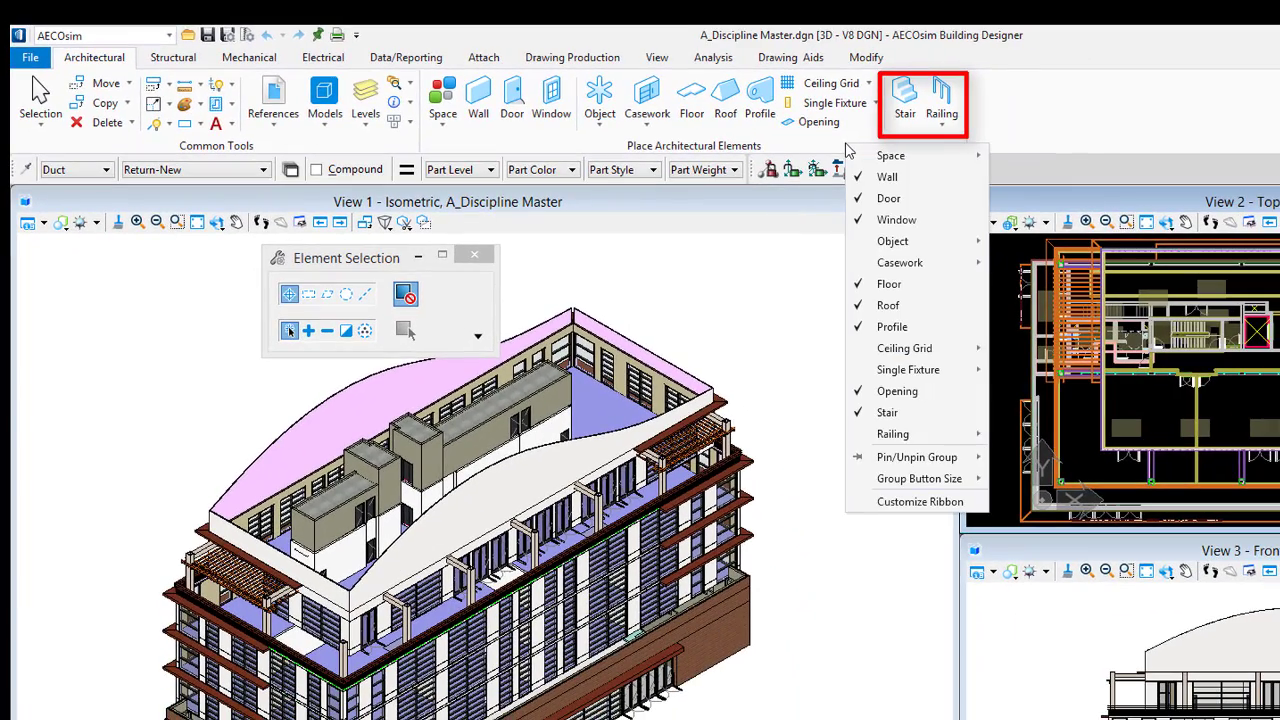
{"action": "mouse_move", "coordinate": [968, 480]}
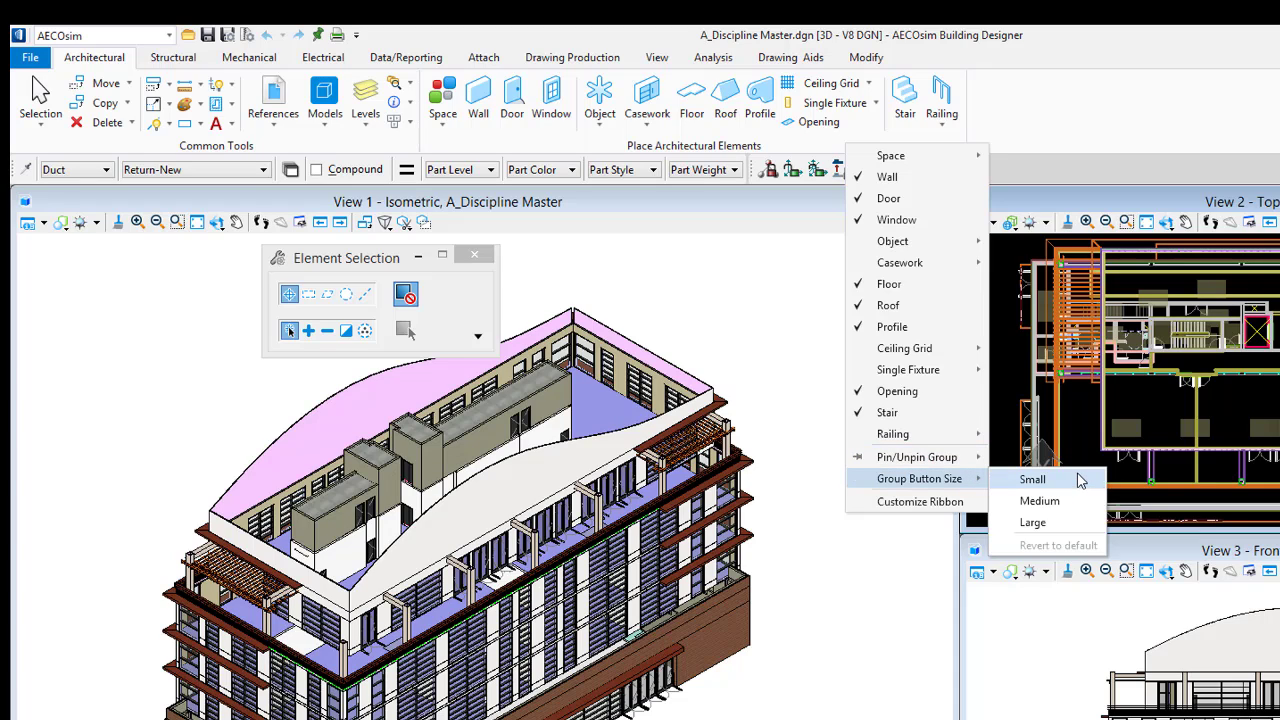
{"action": "left_click", "coordinate": [1030, 479]}
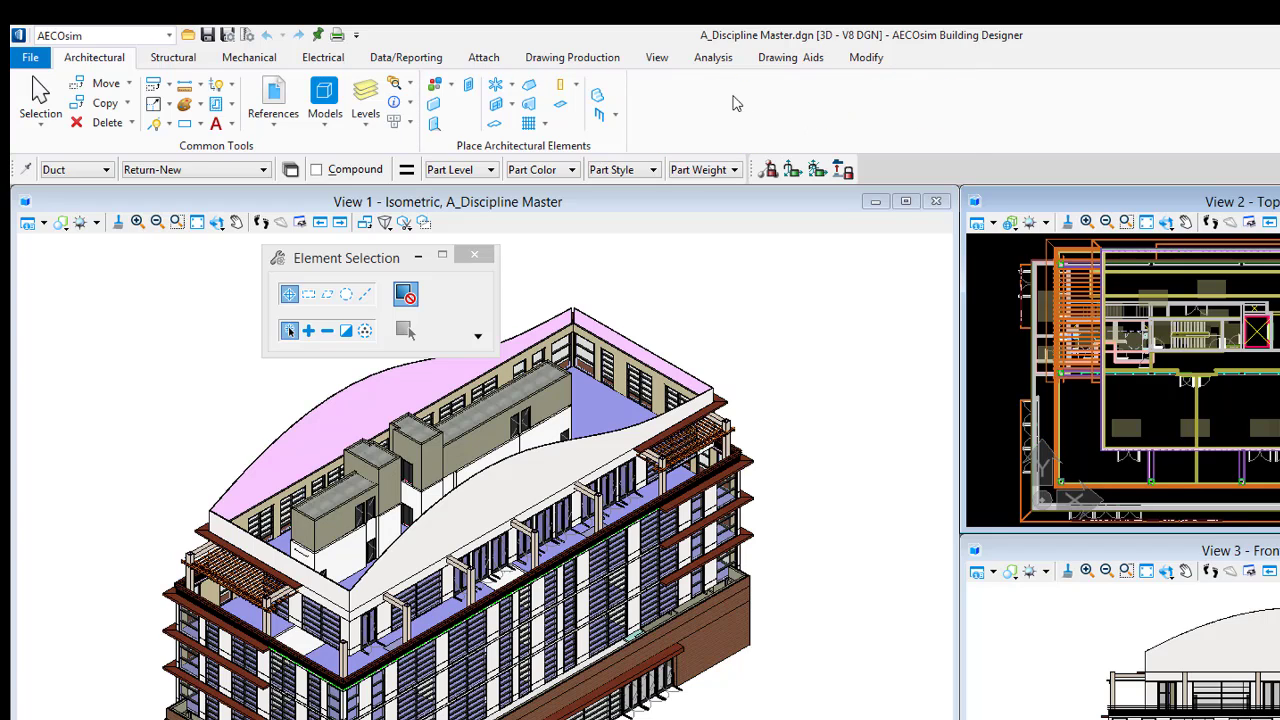
{"action": "right_click", "coordinate": [613, 145]}
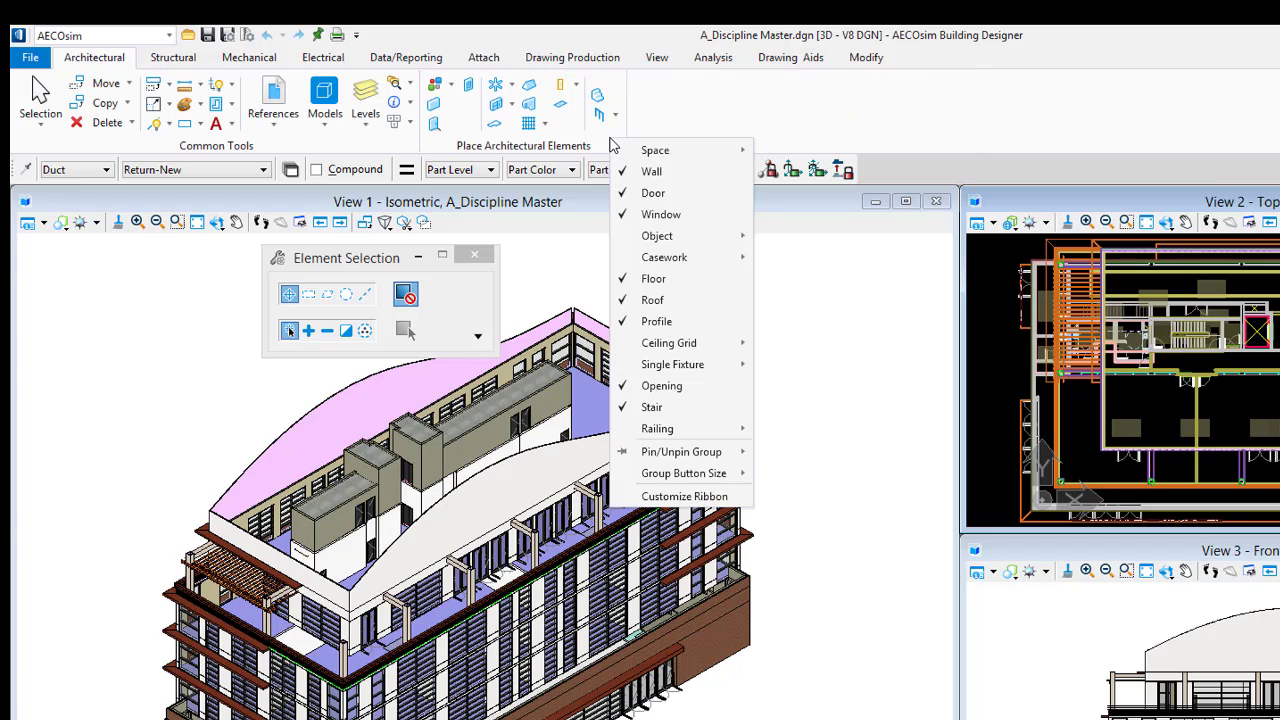
{"action": "mouse_move", "coordinate": [700, 474]}
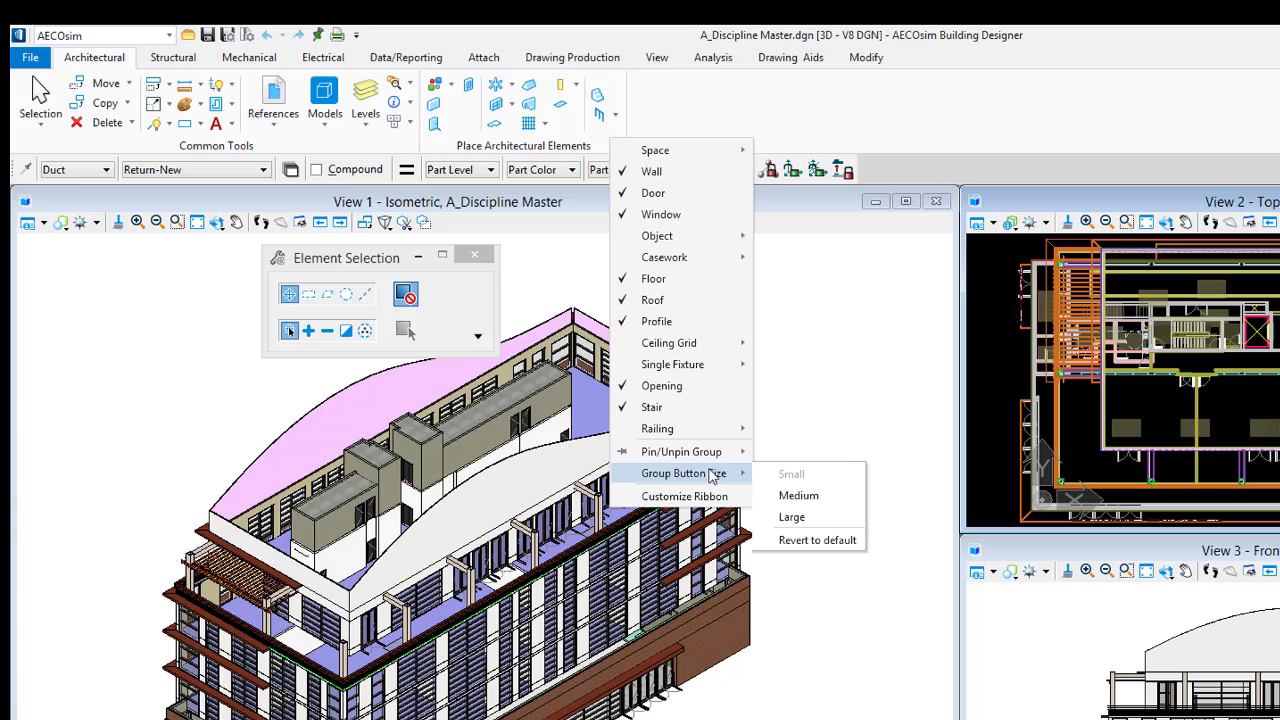
{"action": "left_click", "coordinate": [822, 497]}
Set the Place Architectural Elements group's button size to Large and revert it to default.
{"action": "right_click", "coordinate": [836, 147]}
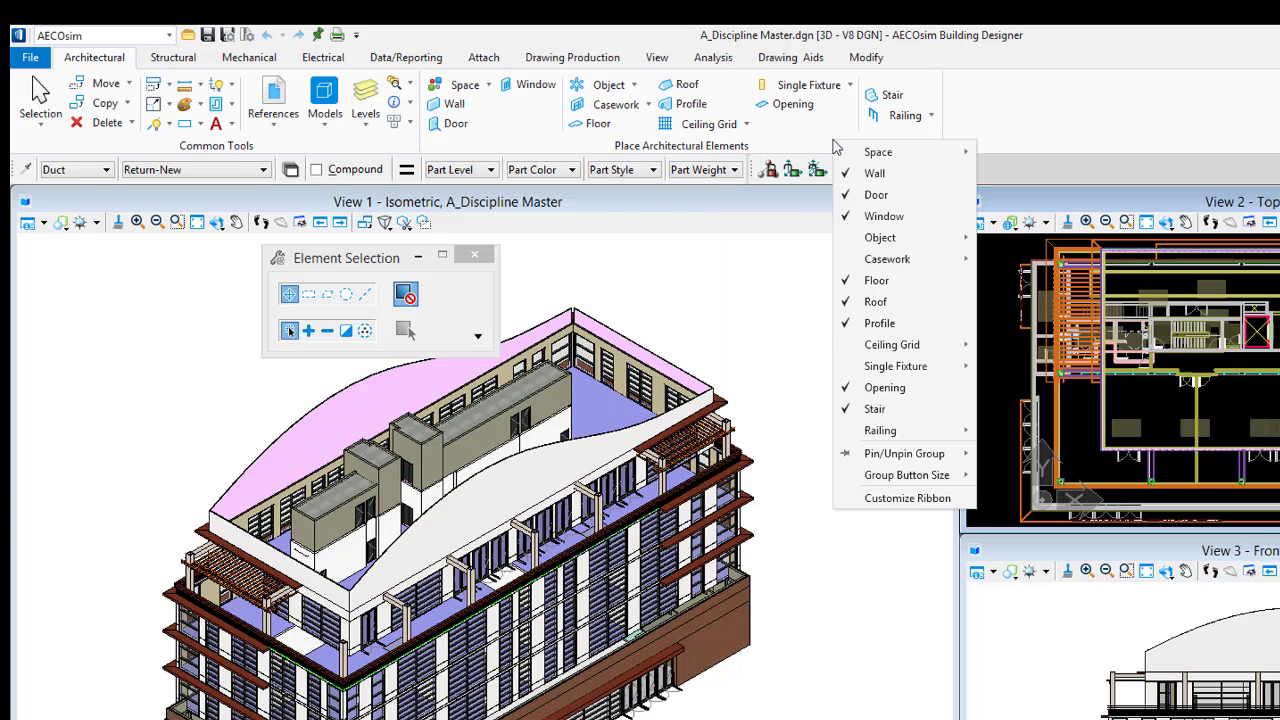
{"action": "mouse_move", "coordinate": [907, 475]}
{"action": "left_click", "coordinate": [1010, 519]}
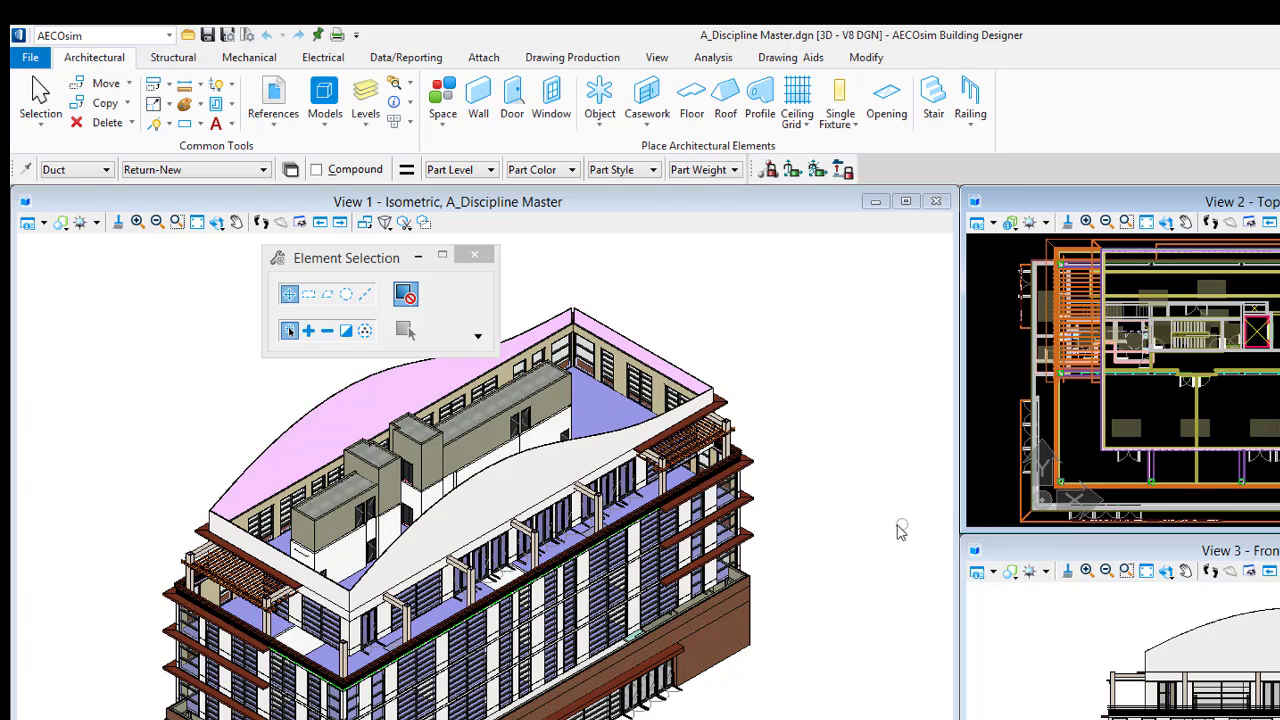
{"action": "right_click", "coordinate": [868, 146]}
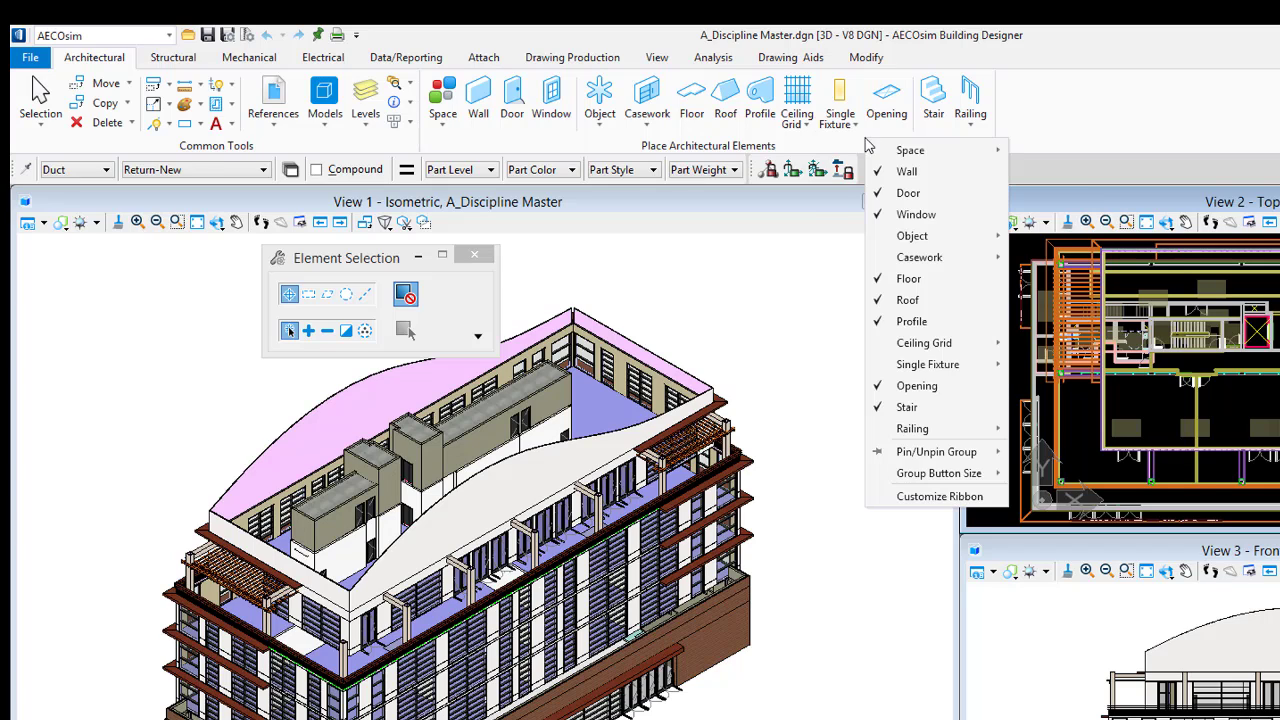
{"action": "mouse_move", "coordinate": [957, 475]}
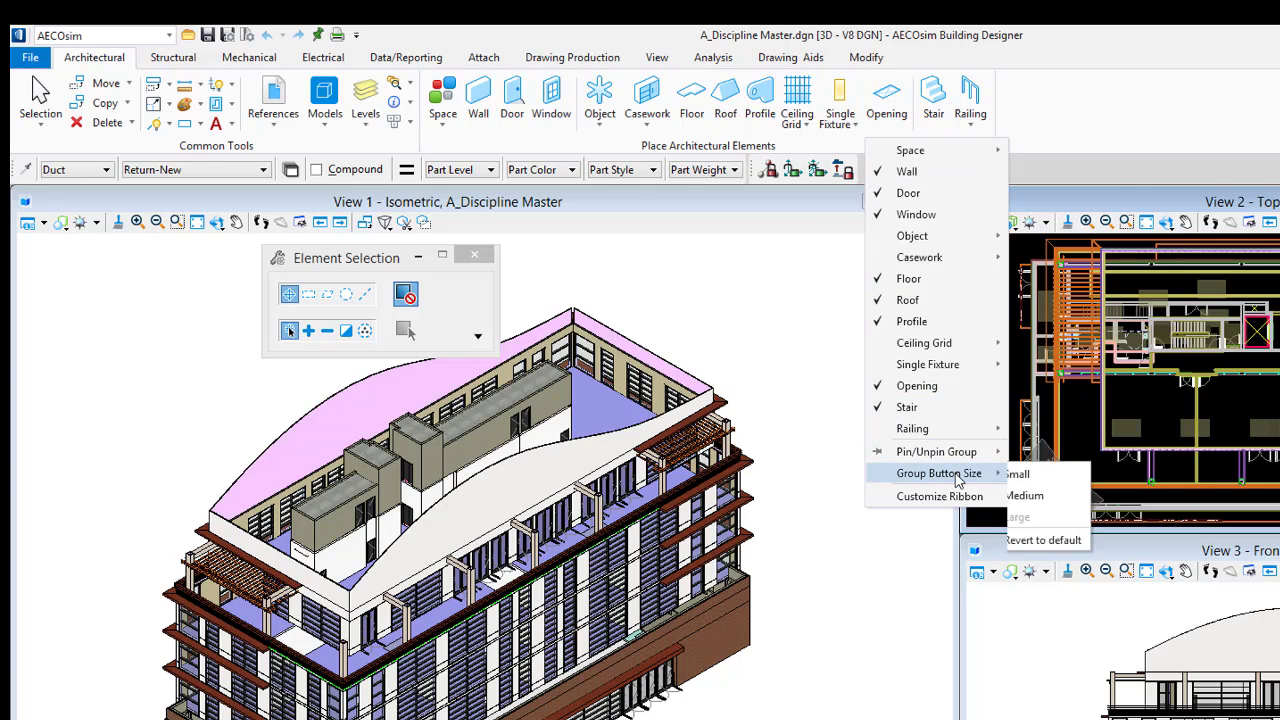
{"action": "left_click", "coordinate": [1073, 542]}
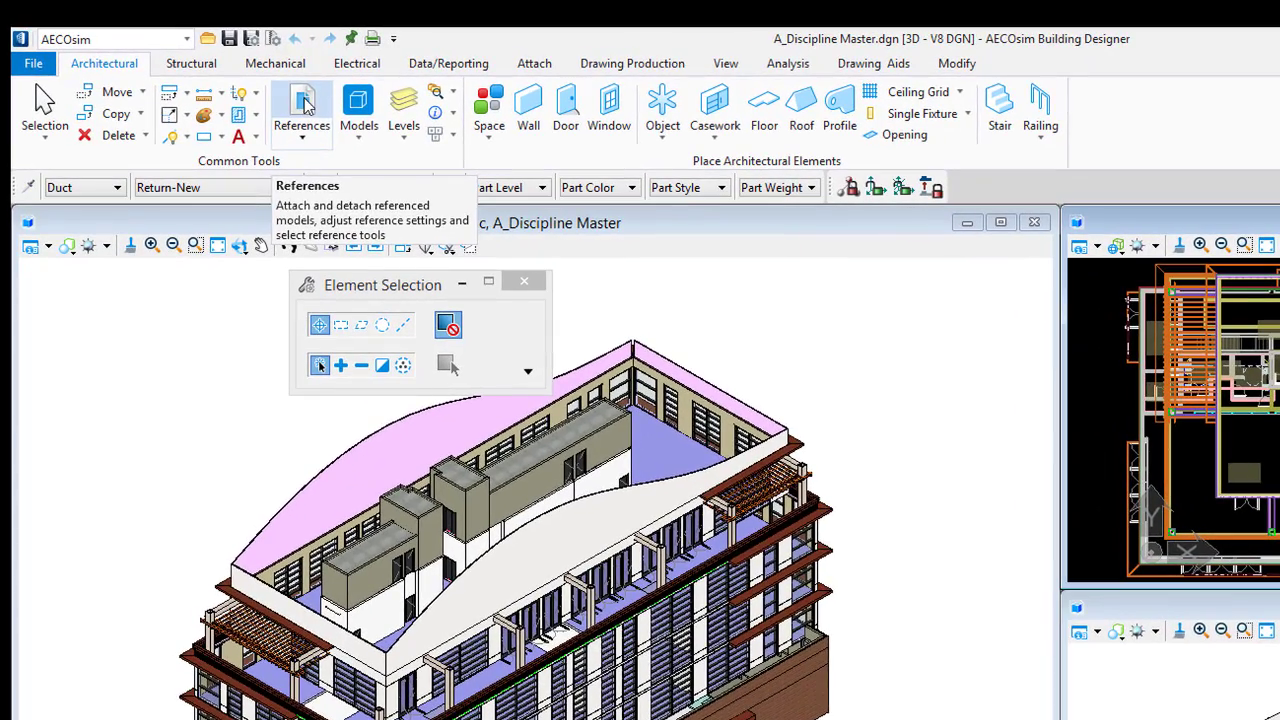
Examine the References dialog and the list of related reference commands.
{"action": "left_click", "coordinate": [278, 97]}
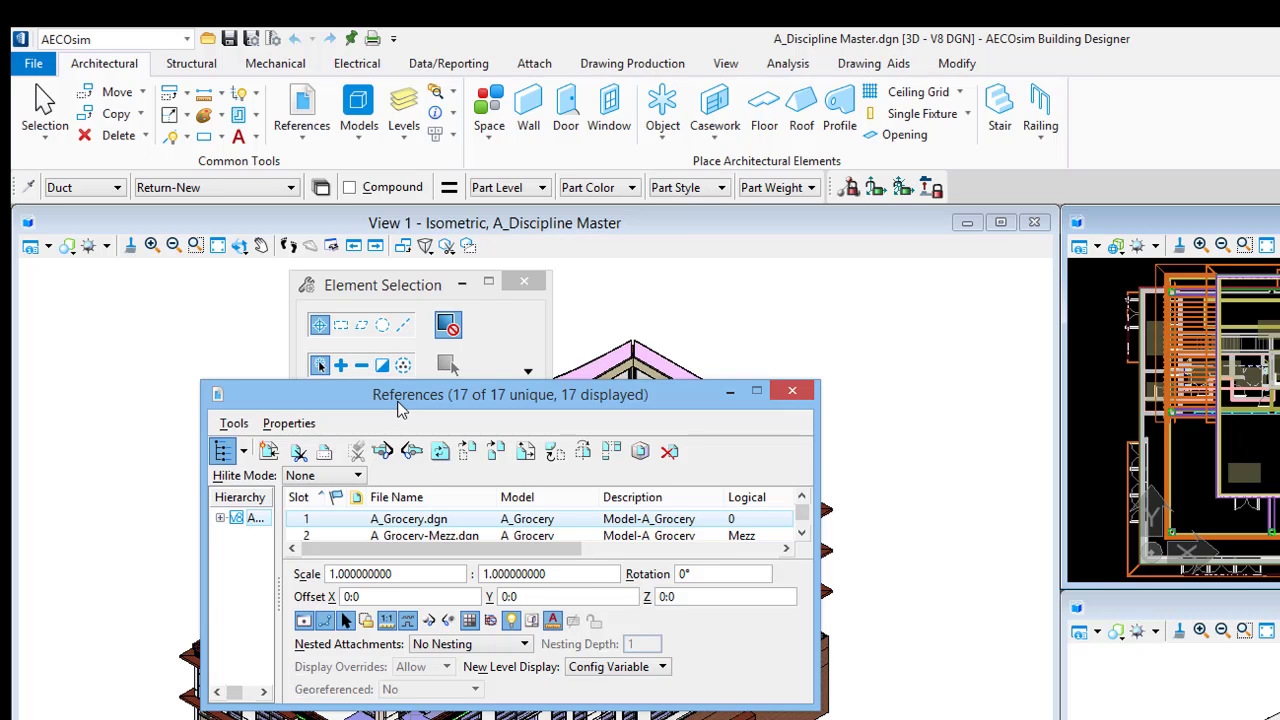
{"action": "left_click", "coordinate": [792, 391]}
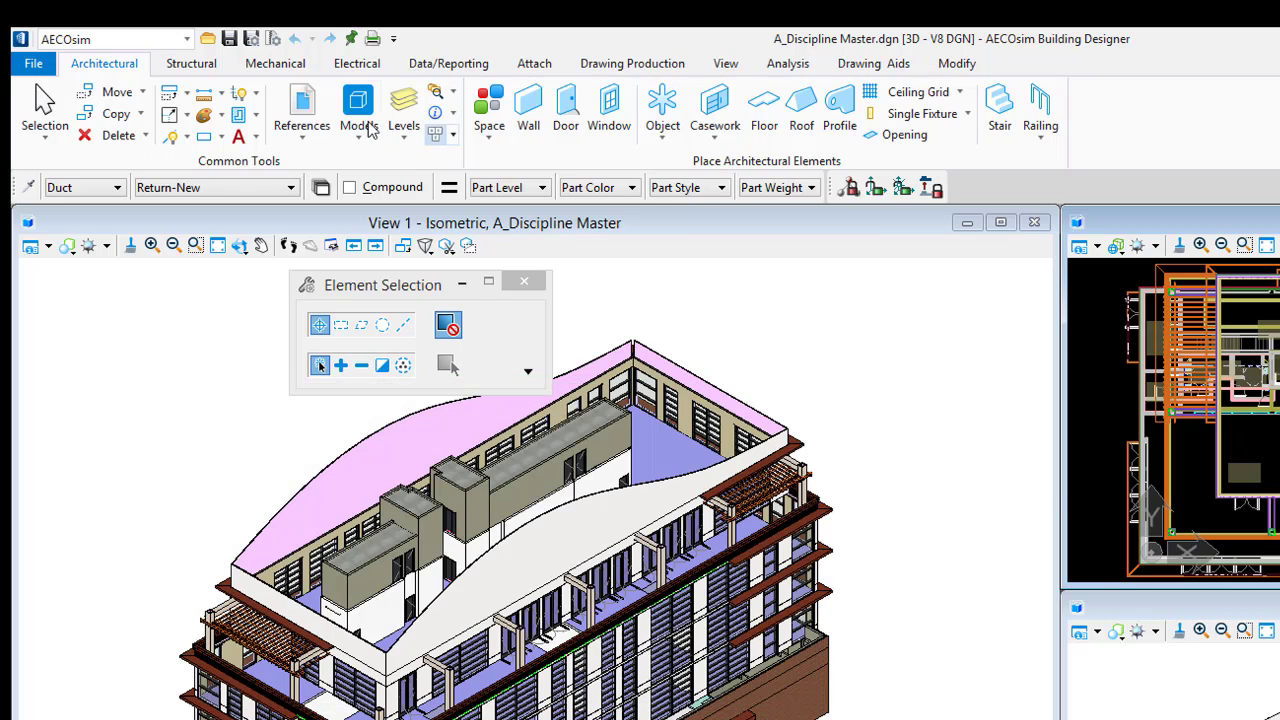
{"action": "left_click", "coordinate": [305, 142]}
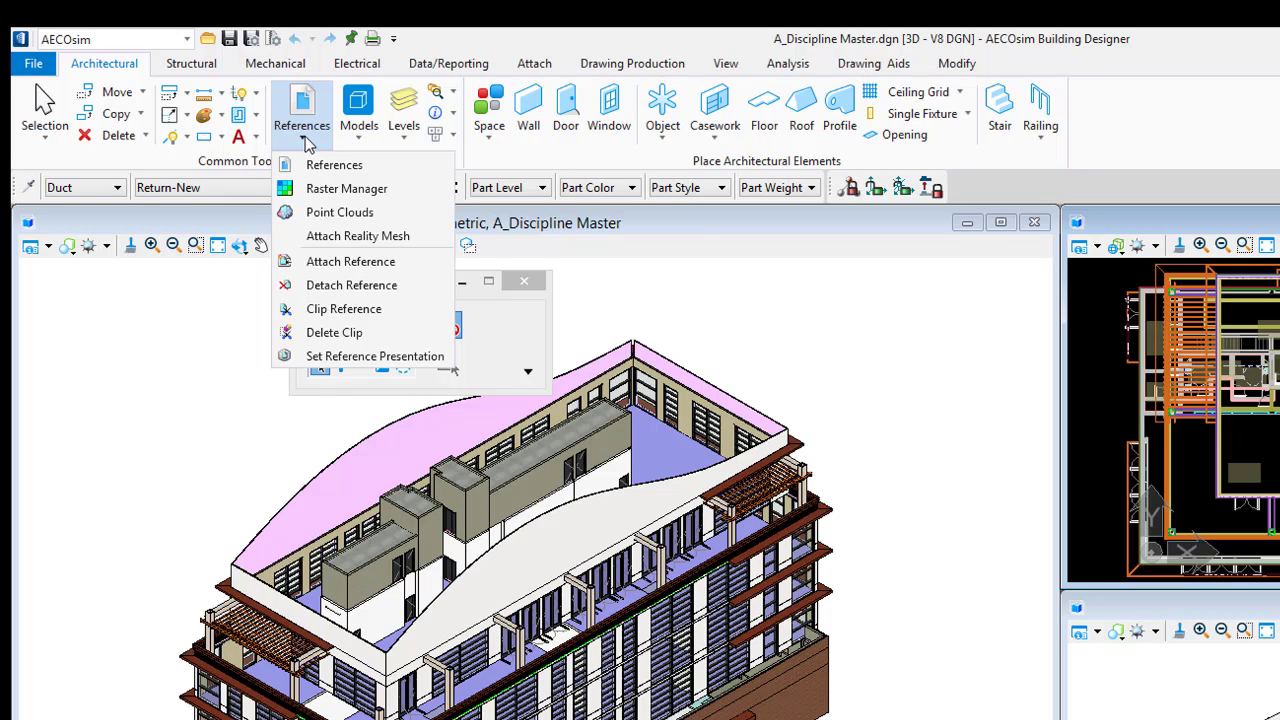
{"action": "left_click", "coordinate": [531, 170]}
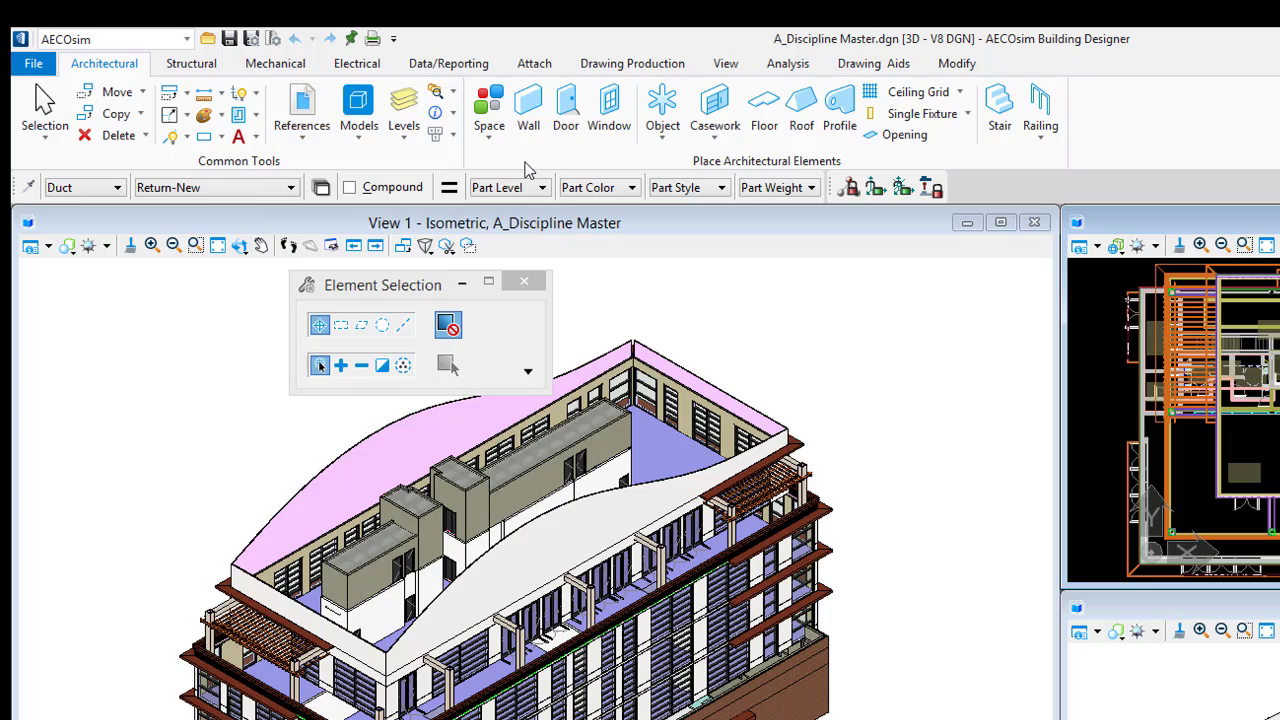
Examine the list of additional common tools, from Explorer and Family/Part to Icon Locks and ACS Planes.
{"action": "left_click", "coordinate": [454, 93]}
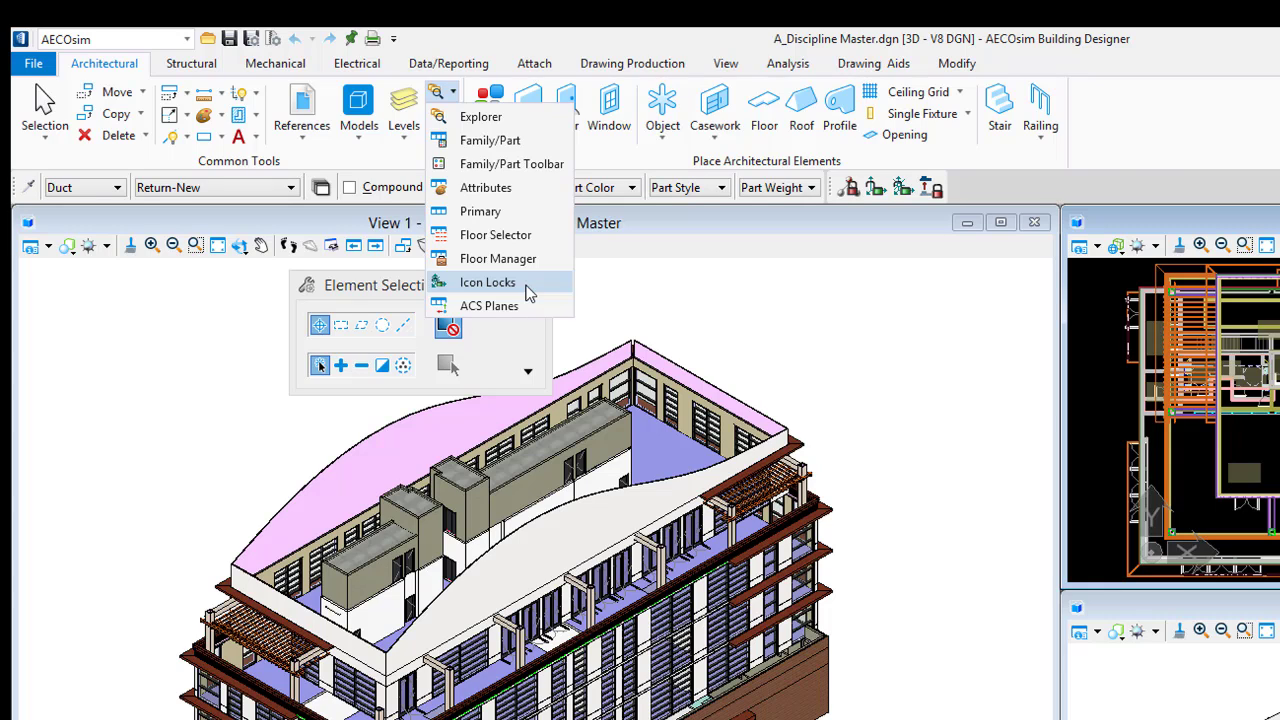
{"action": "left_click", "coordinate": [1155, 160]}
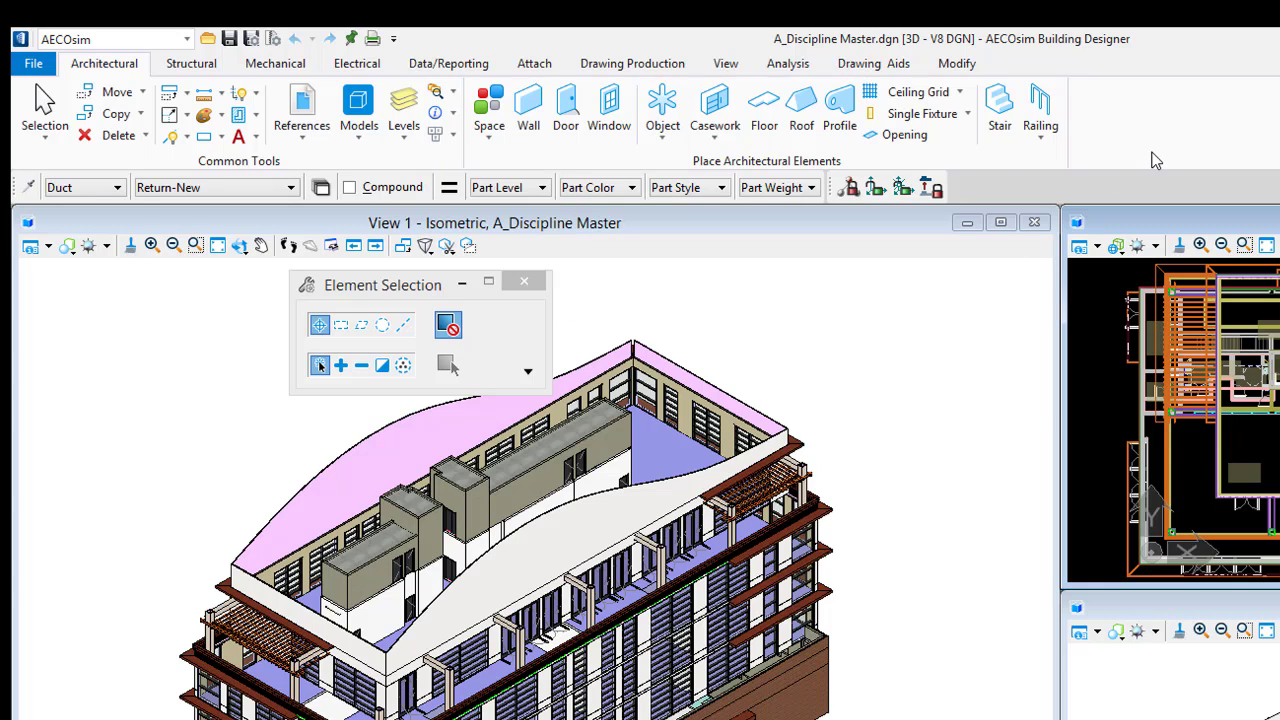
Start placing a primary steel beam and display its placement and coping options.
{"action": "left_click", "coordinate": [535, 110]}
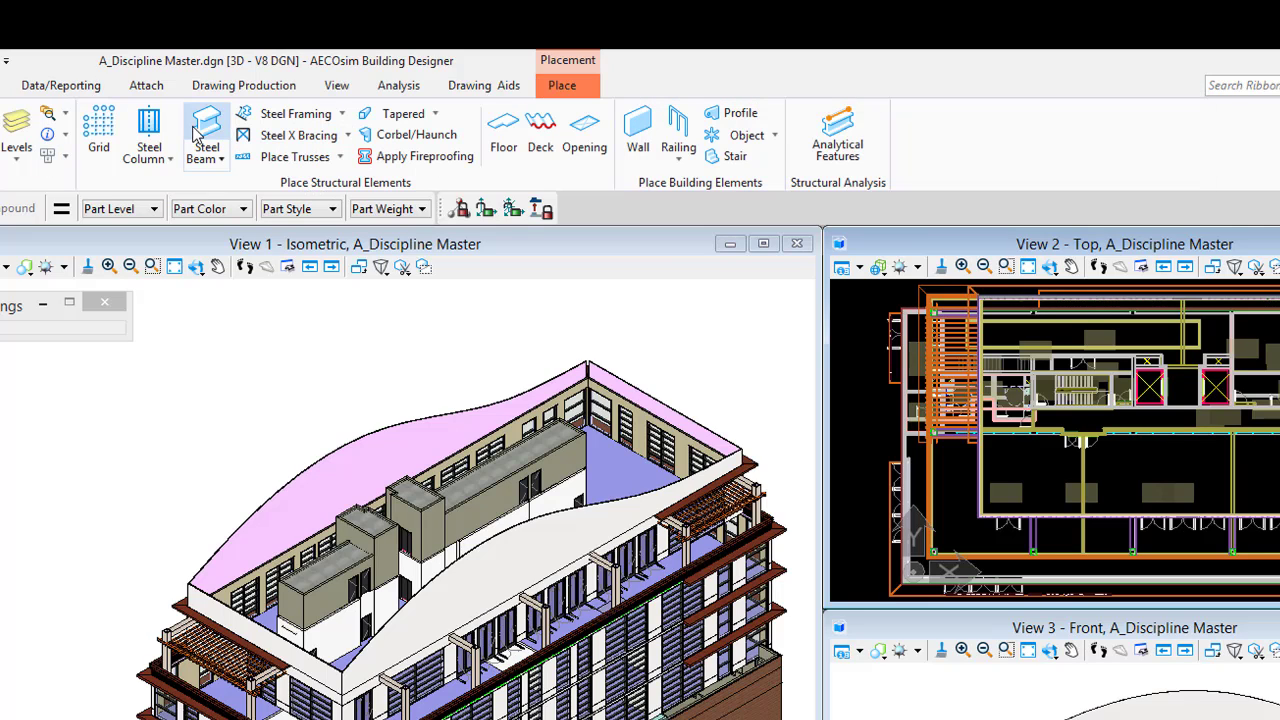
{"action": "left_click", "coordinate": [200, 133]}
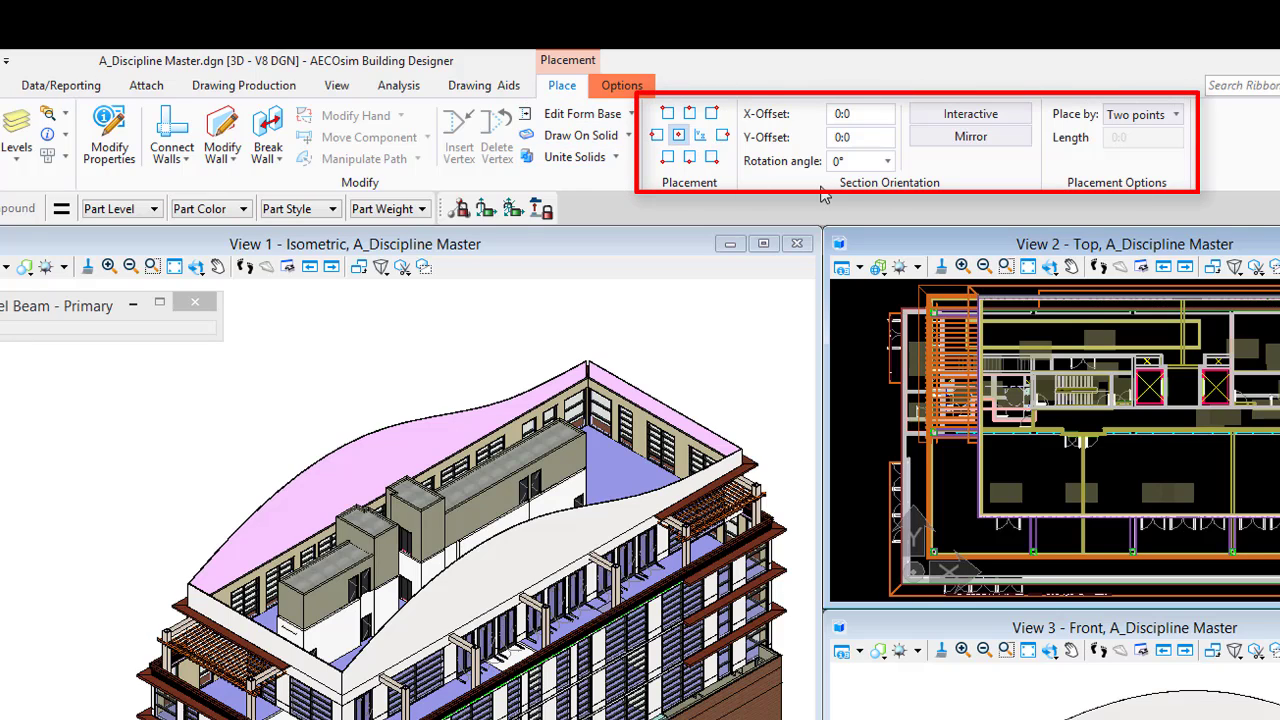
{"action": "left_click", "coordinate": [621, 87]}
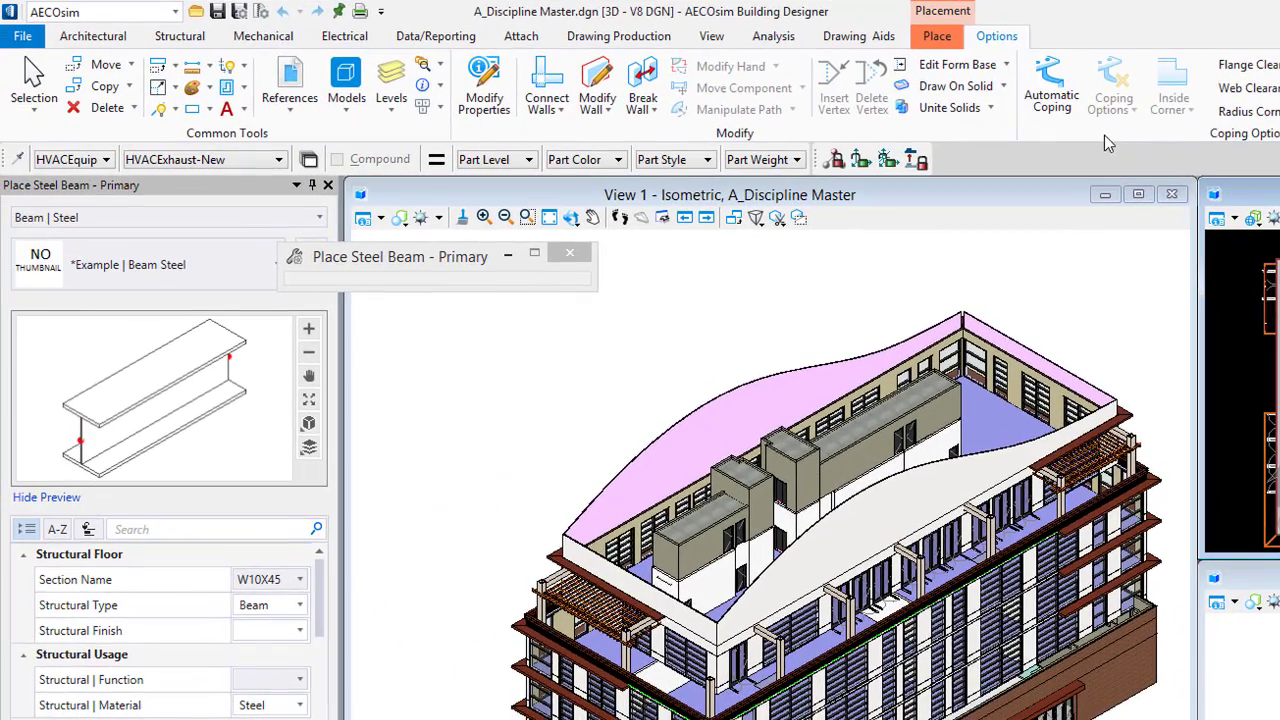
Show the Mechanical tools and examine the HVAC autofitting preferences of the Place Mechanical Systems group.
{"action": "left_click", "coordinate": [263, 36]}
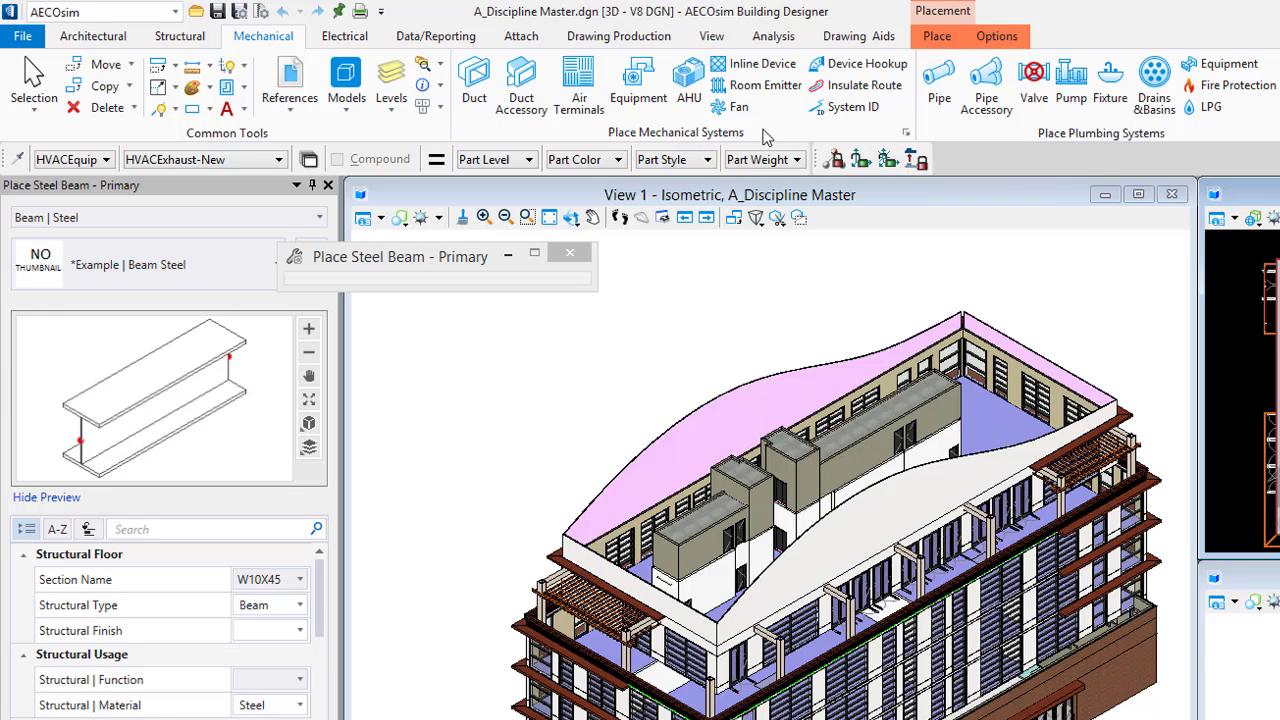
{"action": "left_click", "coordinate": [906, 133]}
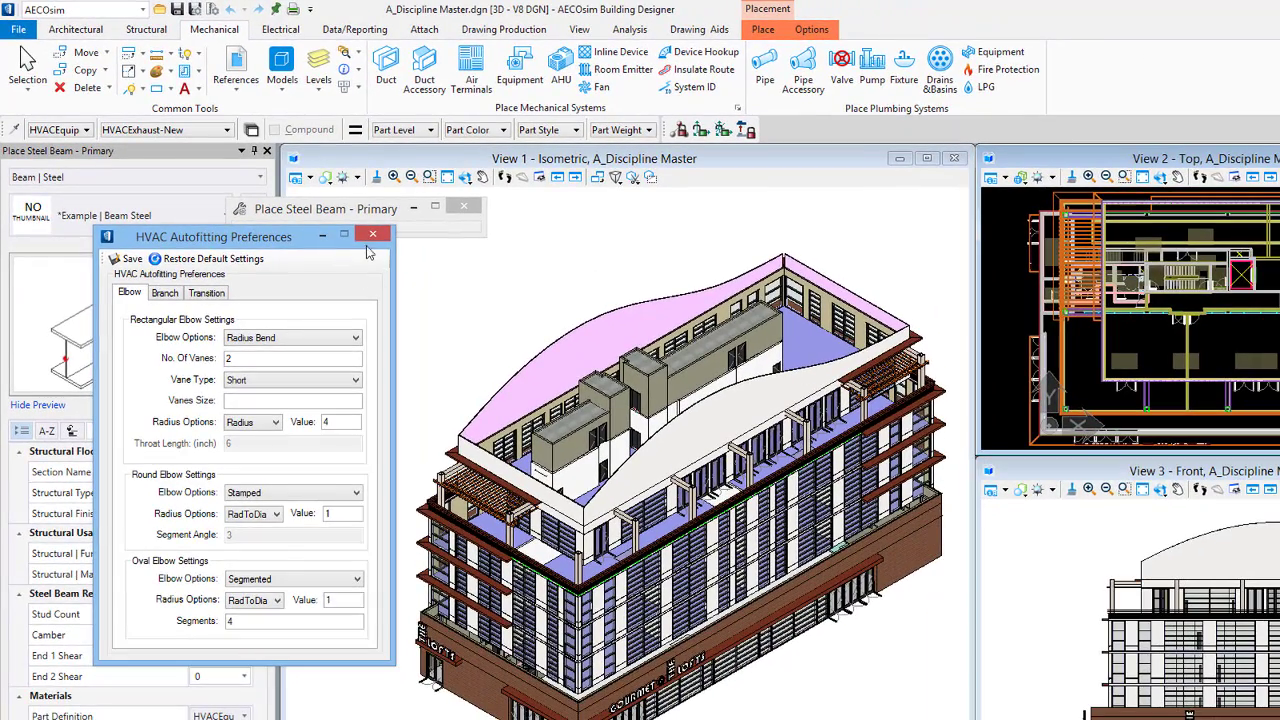
{"action": "left_click", "coordinate": [372, 235]}
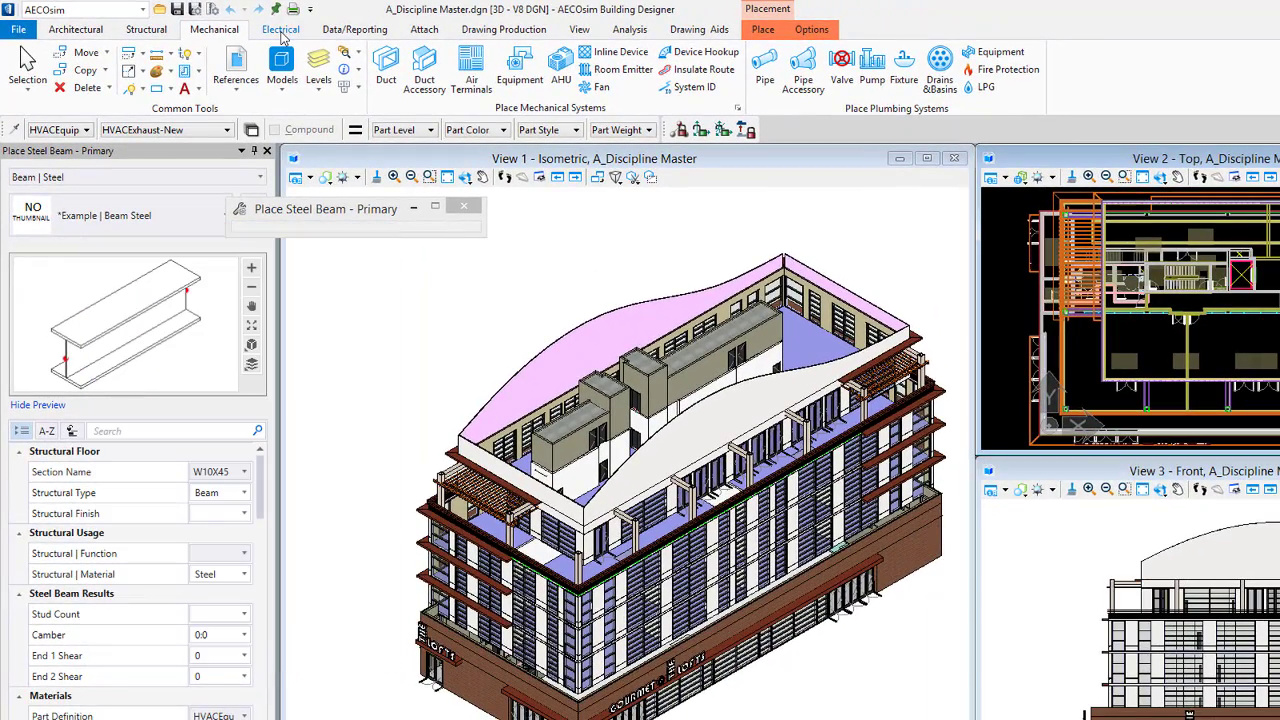
Hide the Electrical, Mechanical and Structural discipline tabs from the ribbon.
{"action": "right_click", "coordinate": [278, 32]}
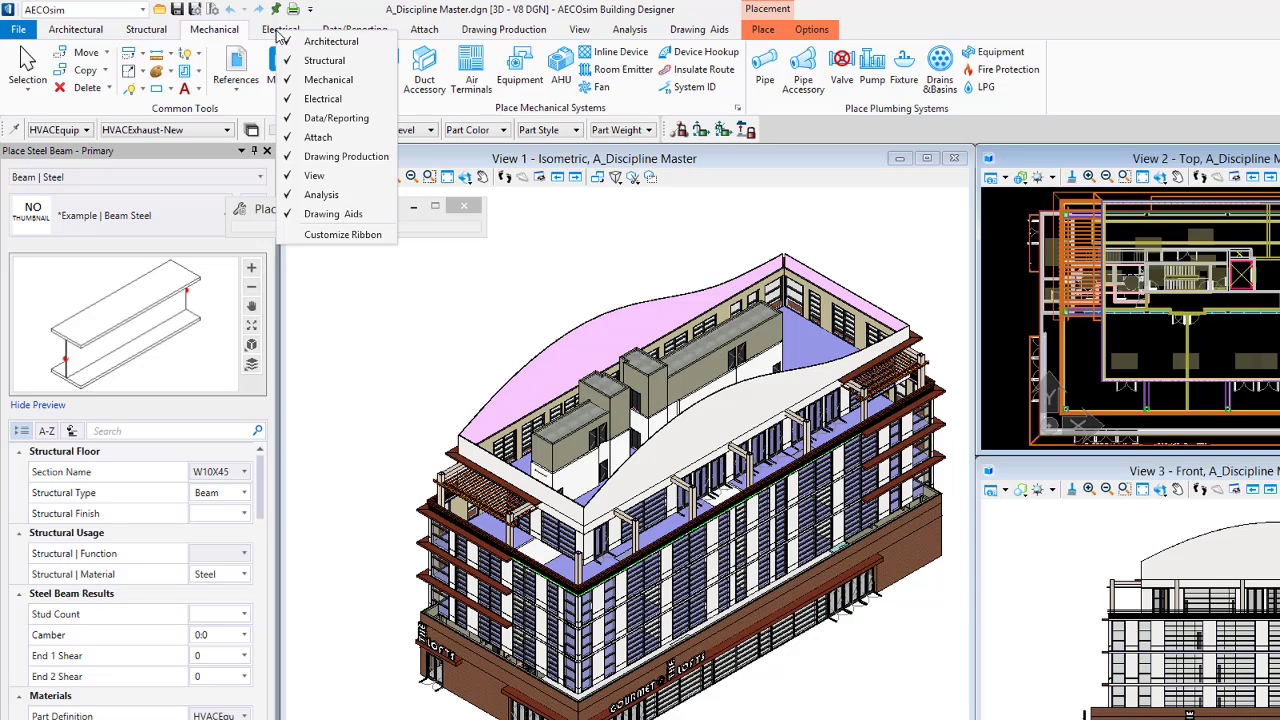
{"action": "left_click", "coordinate": [323, 98]}
{"action": "right_click", "coordinate": [199, 38]}
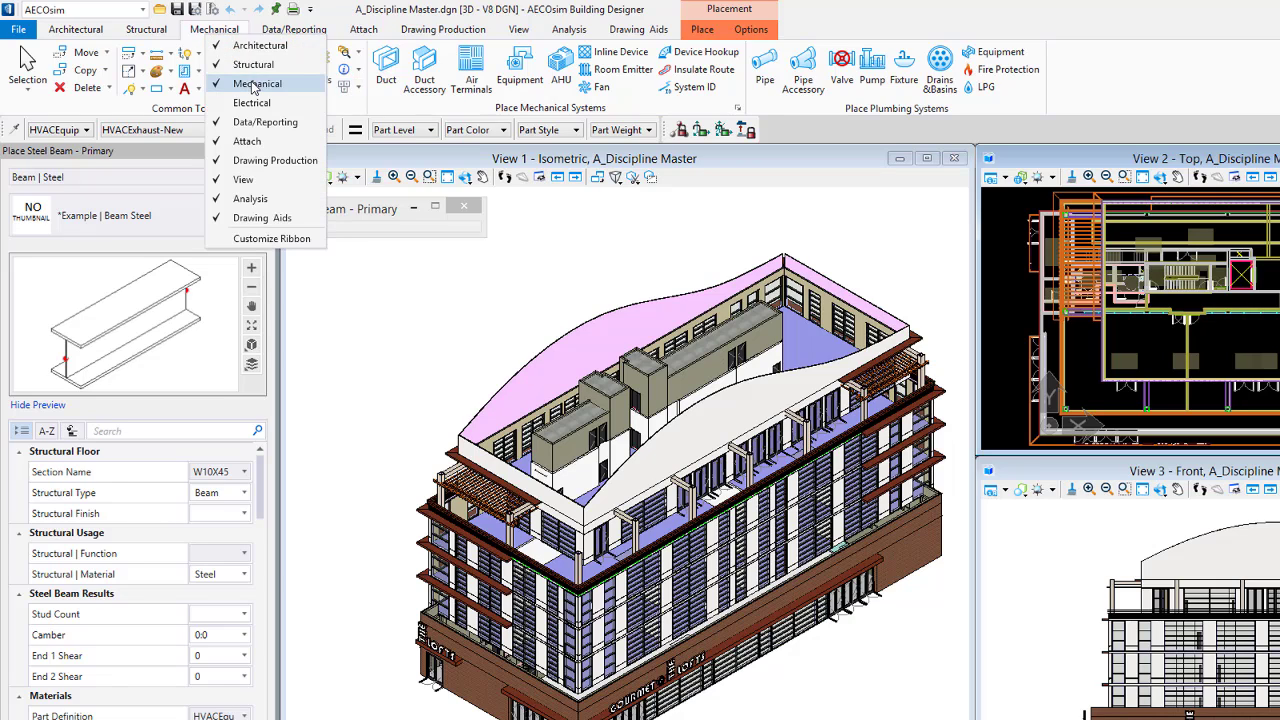
{"action": "left_click", "coordinate": [252, 82]}
{"action": "right_click", "coordinate": [147, 37]}
{"action": "left_click", "coordinate": [200, 62]}
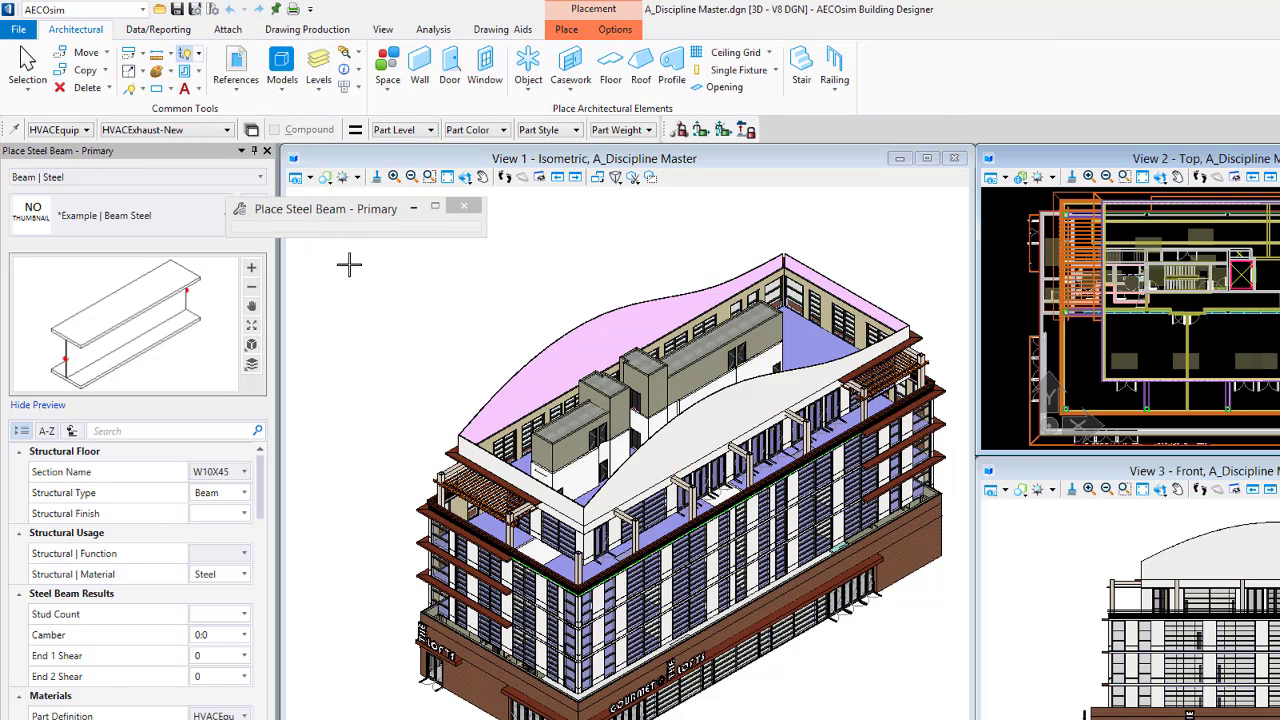
Restore the Structural, Mechanical and Electrical discipline tabs to the ribbon.
{"action": "right_click", "coordinate": [95, 35]}
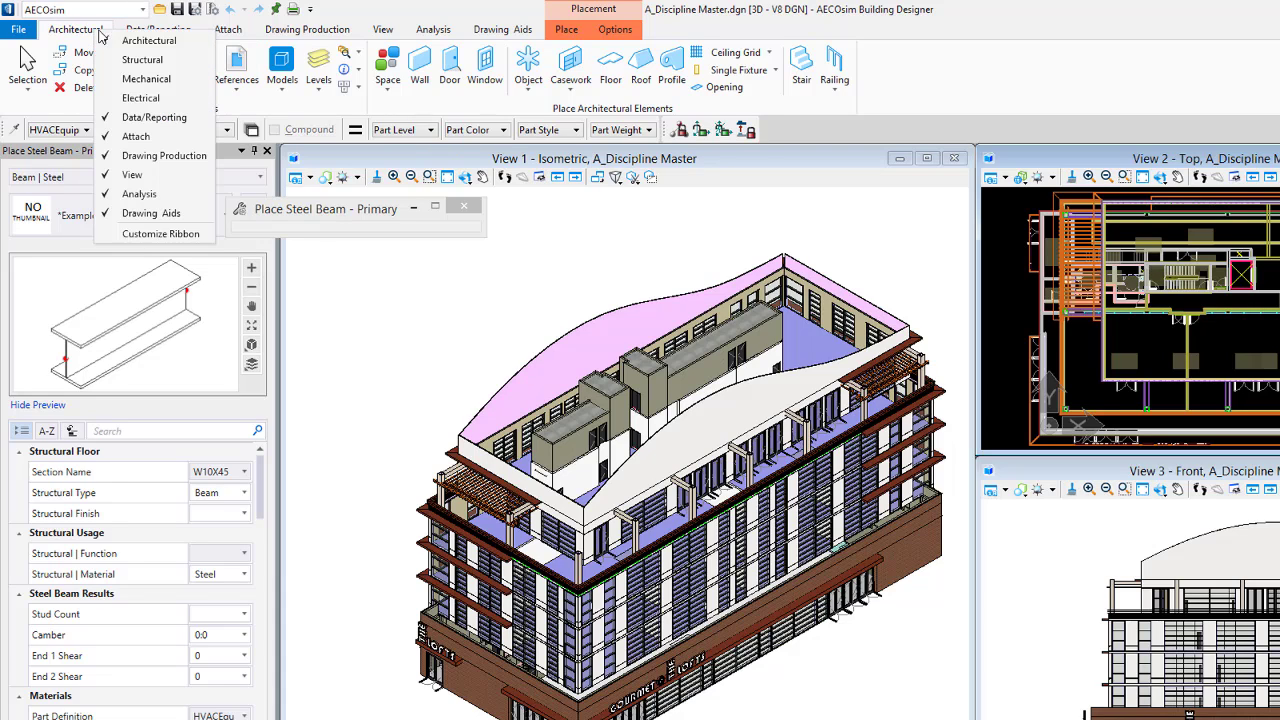
{"action": "left_click", "coordinate": [146, 57]}
{"action": "right_click", "coordinate": [152, 32]}
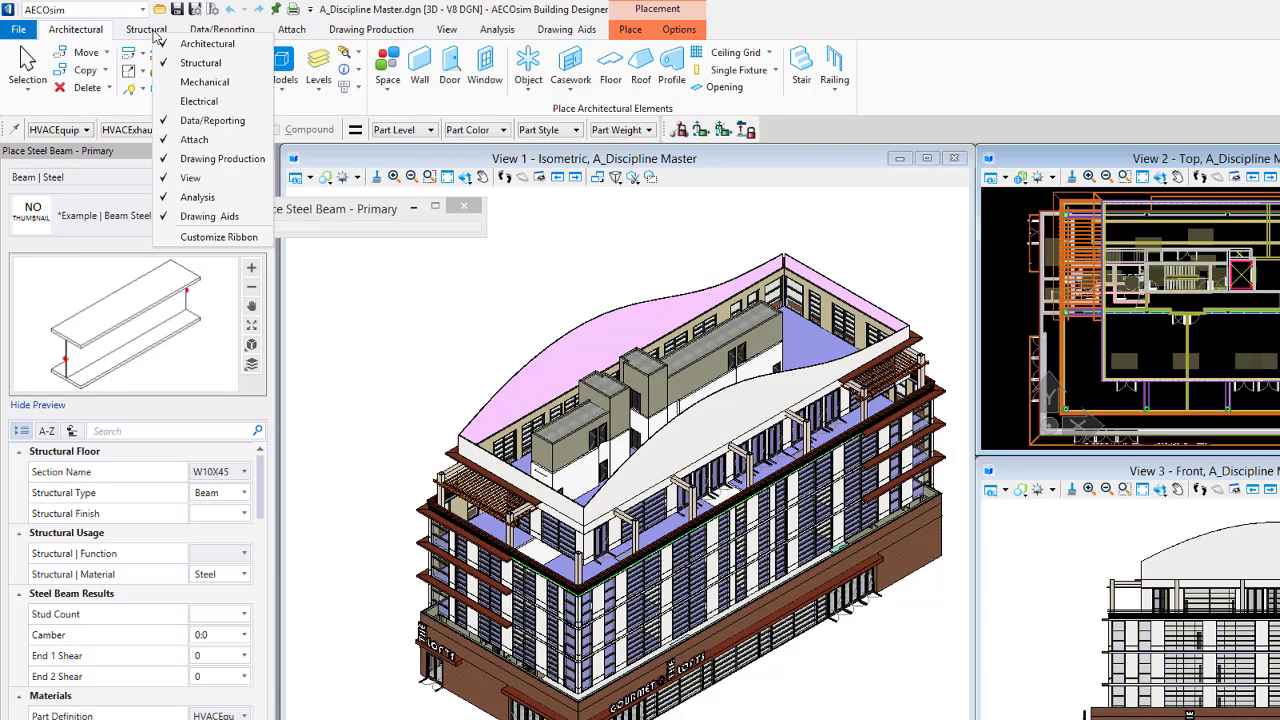
{"action": "left_click", "coordinate": [204, 80]}
{"action": "right_click", "coordinate": [218, 32]}
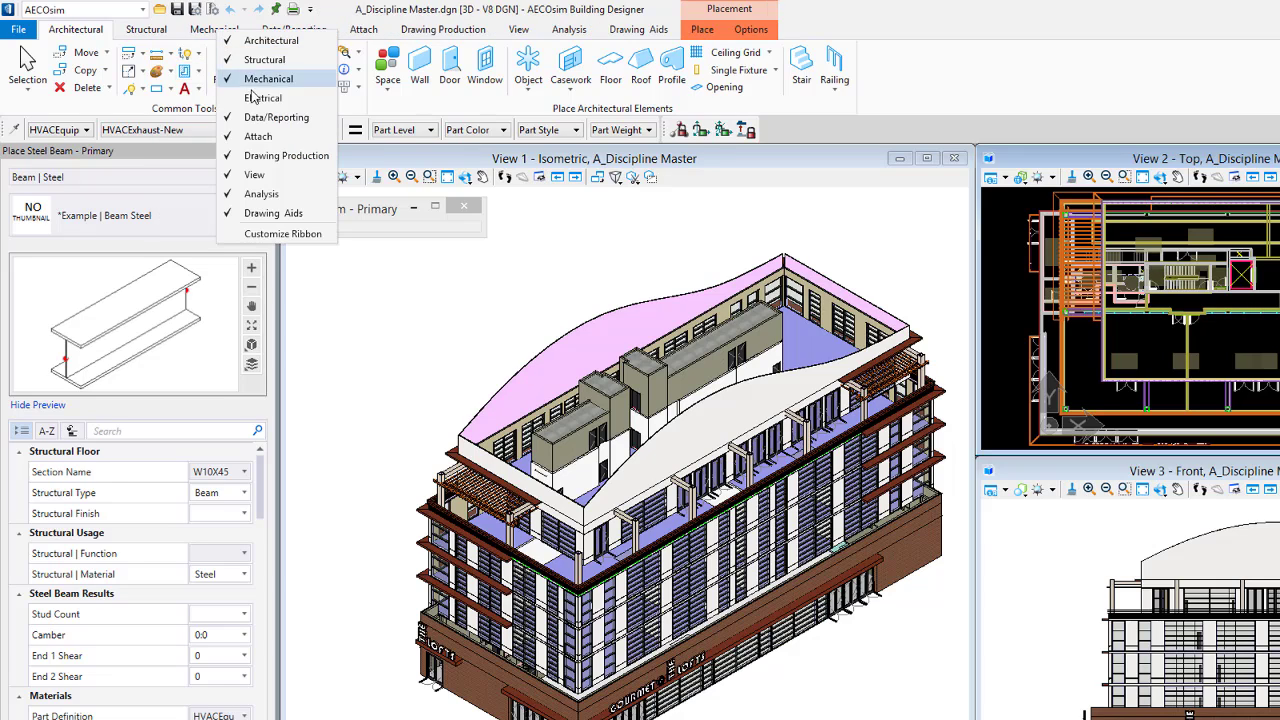
{"action": "left_click", "coordinate": [252, 101]}
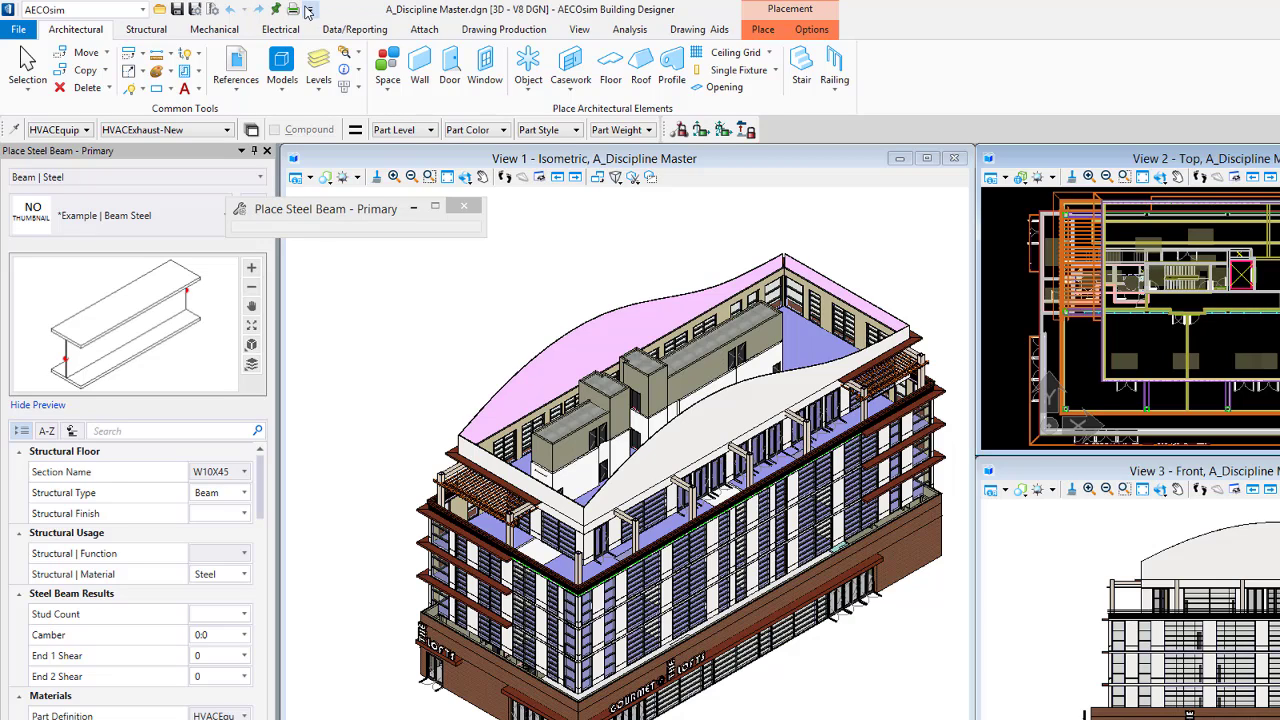
Examine the Quick Access Toolbar customization settings and the options list of the Common Tools group.
{"action": "left_click", "coordinate": [310, 9]}
{"action": "left_click", "coordinate": [365, 9]}
{"action": "left_click", "coordinate": [310, 10]}
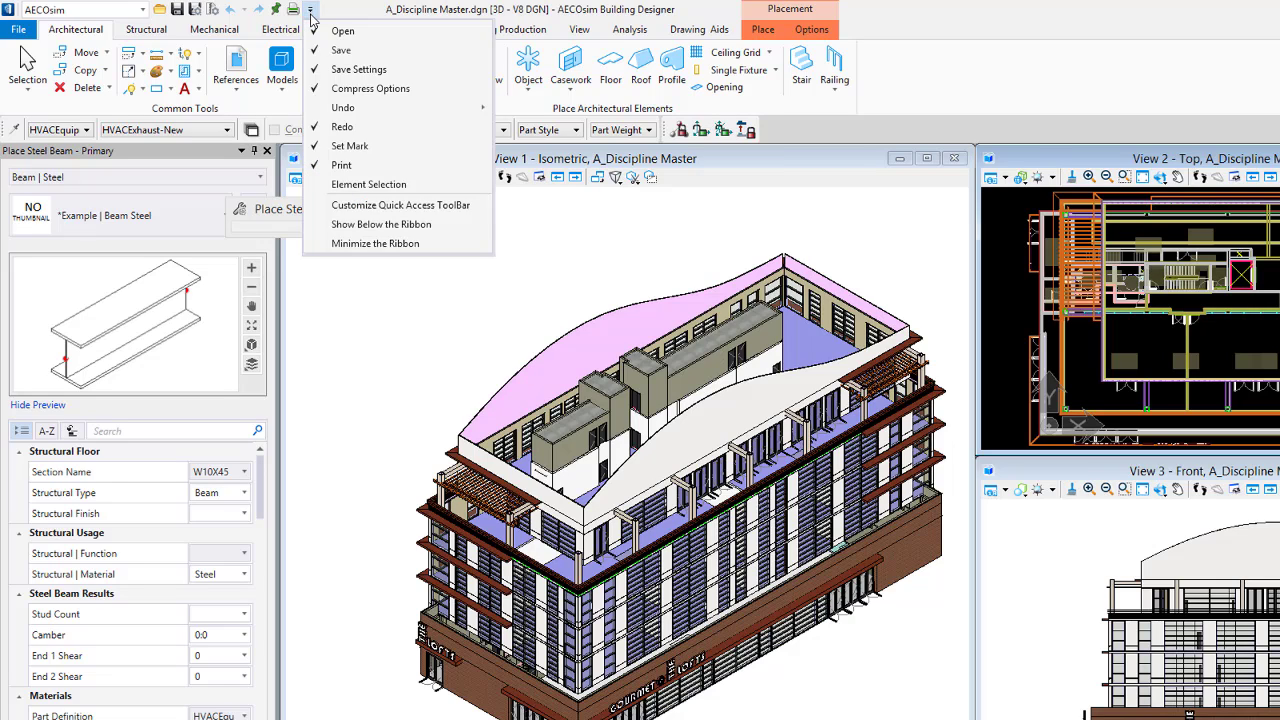
{"action": "left_click", "coordinate": [386, 205]}
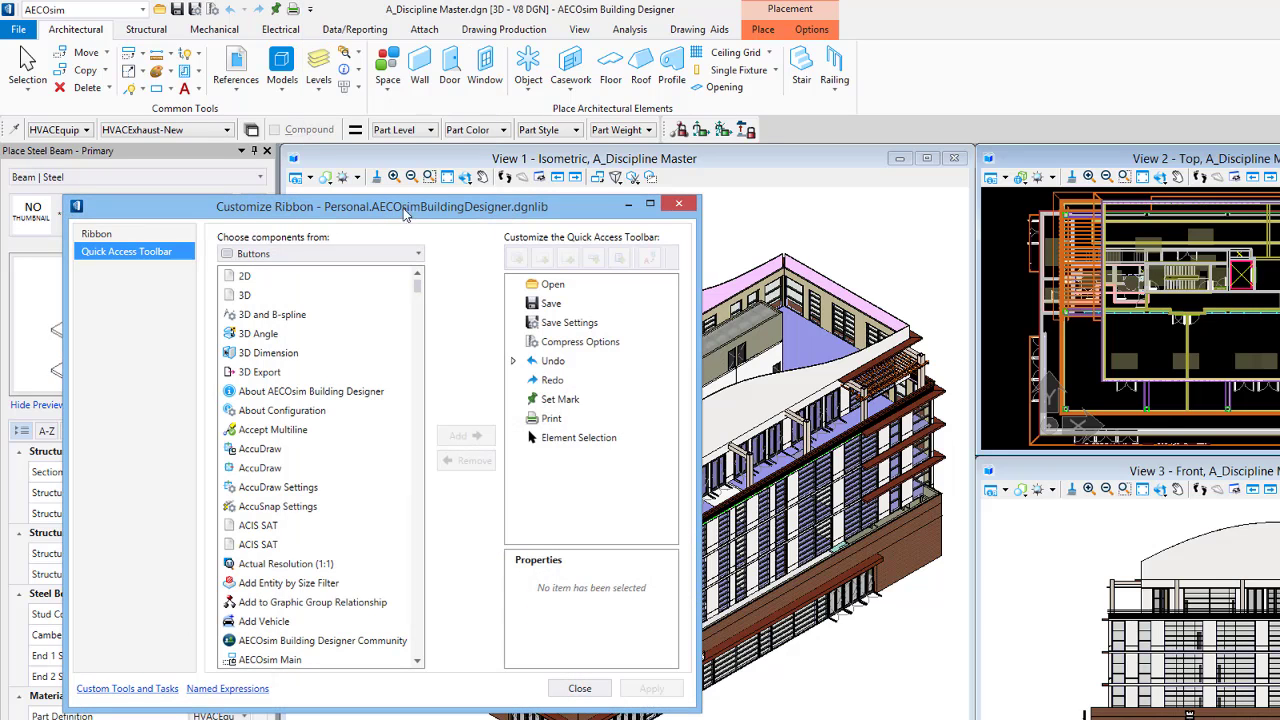
{"action": "left_click", "coordinate": [679, 204]}
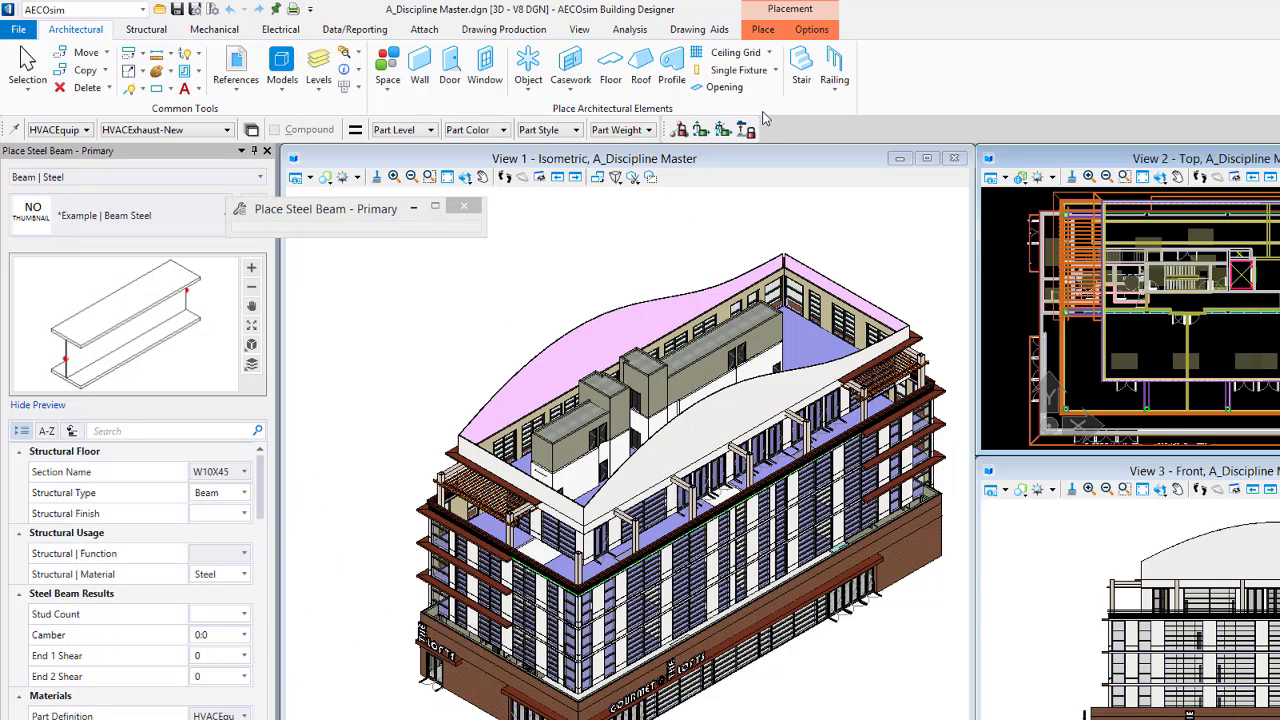
{"action": "right_click", "coordinate": [325, 108]}
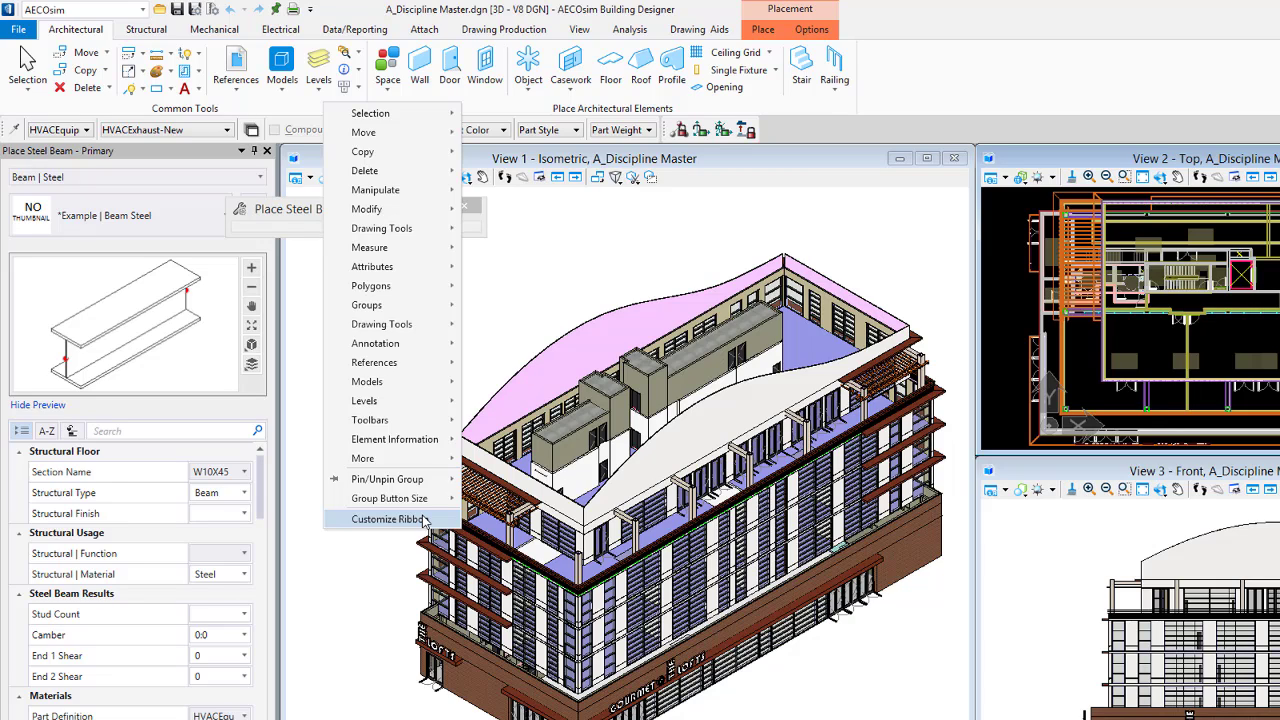
{"action": "left_click", "coordinate": [921, 22]}
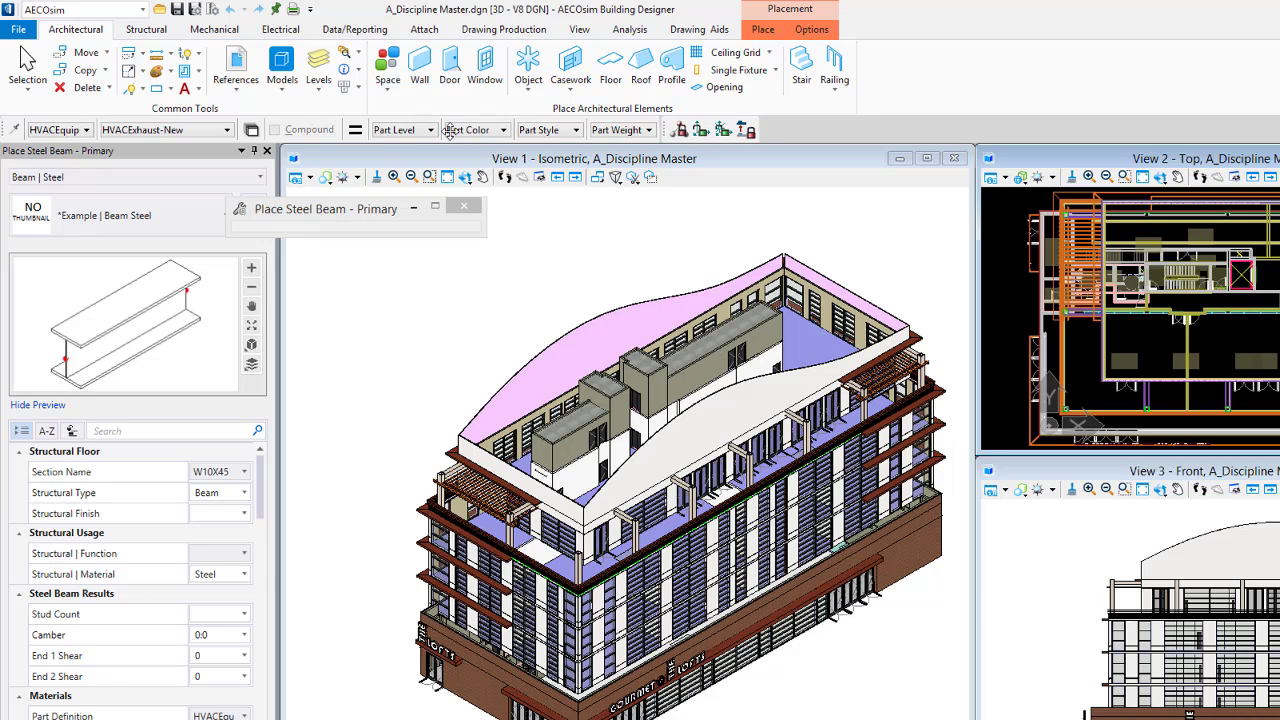
Examine the pop-up tools available in the isometric view, including the lists of manipulate and modify tools.
{"action": "right_click", "coordinate": [638, 265]}
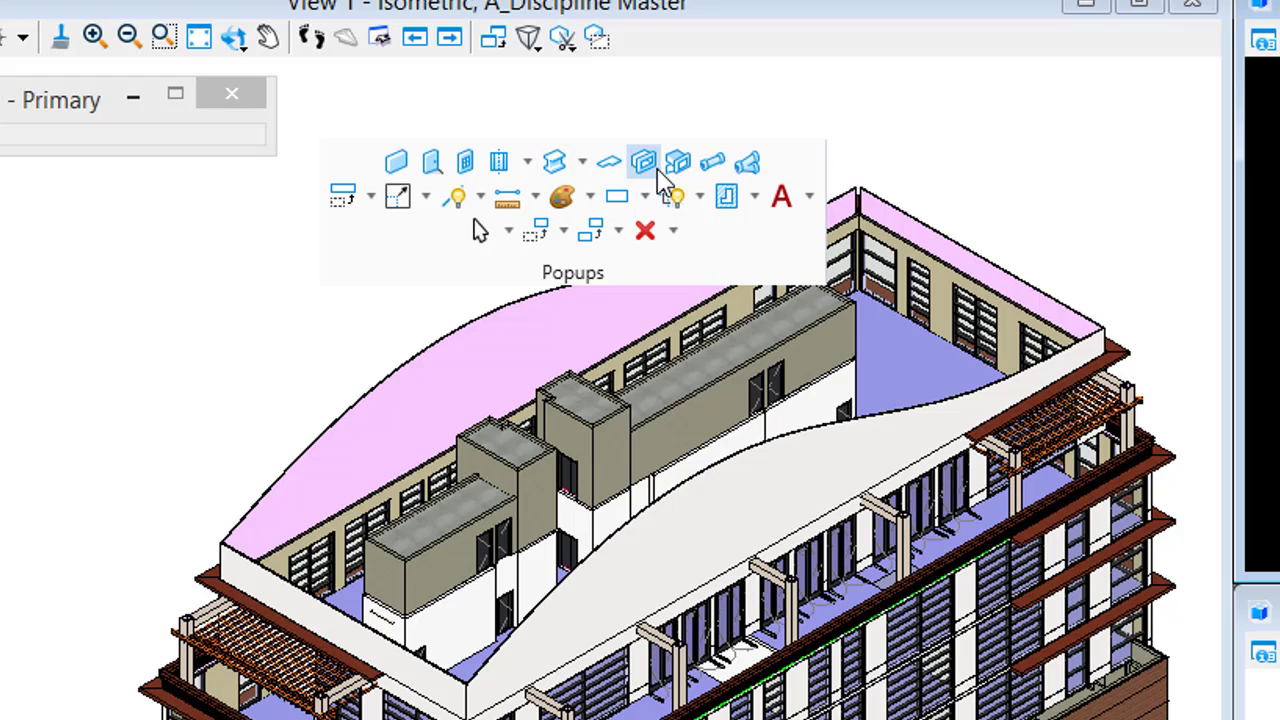
{"action": "left_click", "coordinate": [371, 198]}
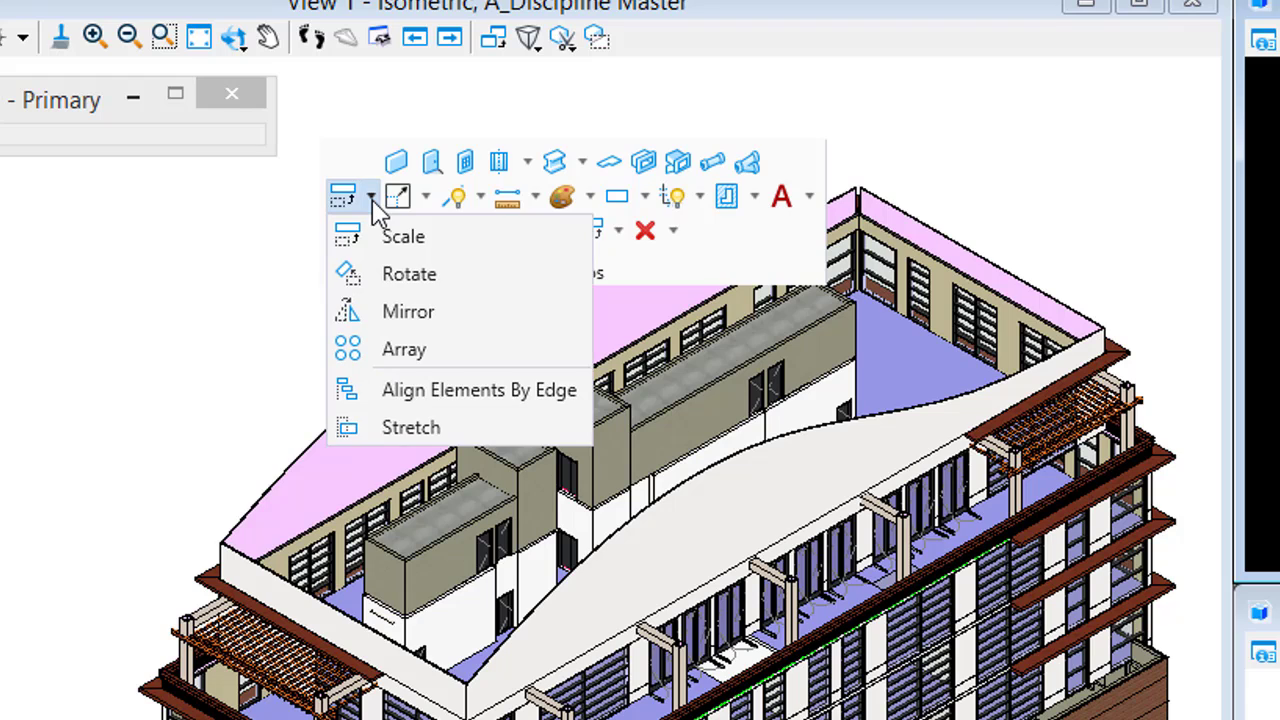
{"action": "left_click", "coordinate": [428, 199]}
{"action": "left_click", "coordinate": [728, 259]}
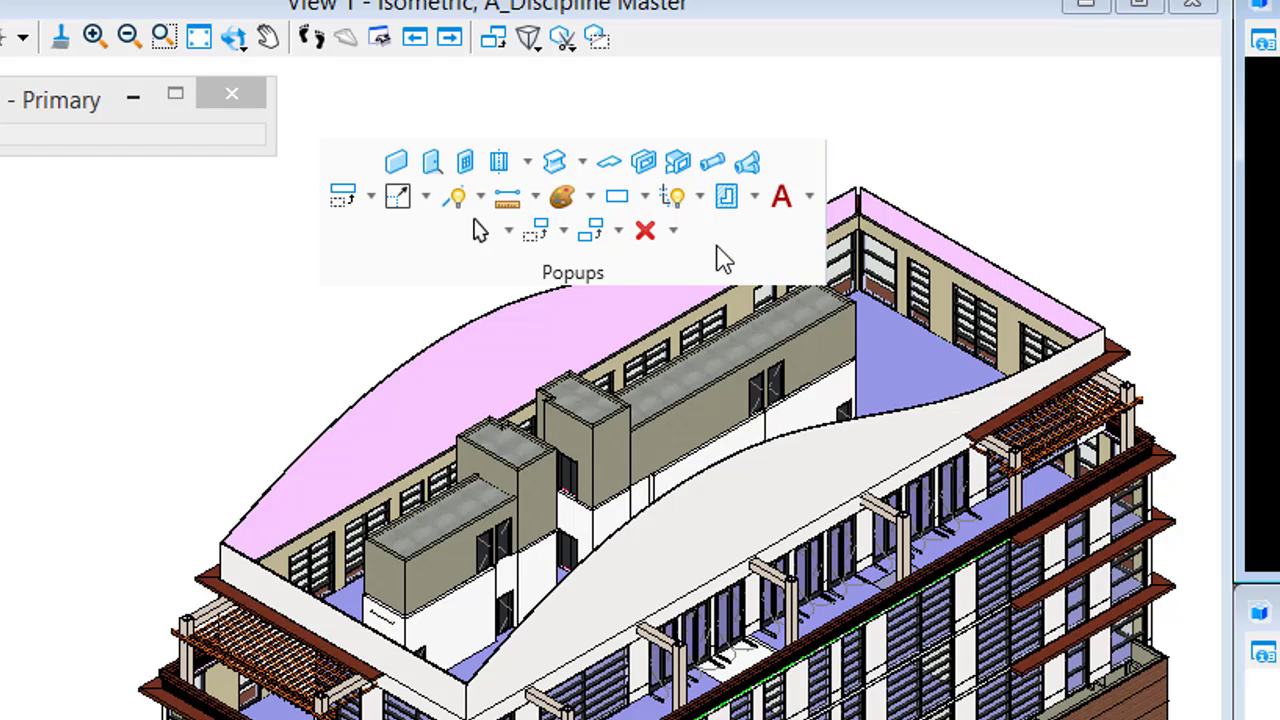
{"action": "key", "text": "Escape"}
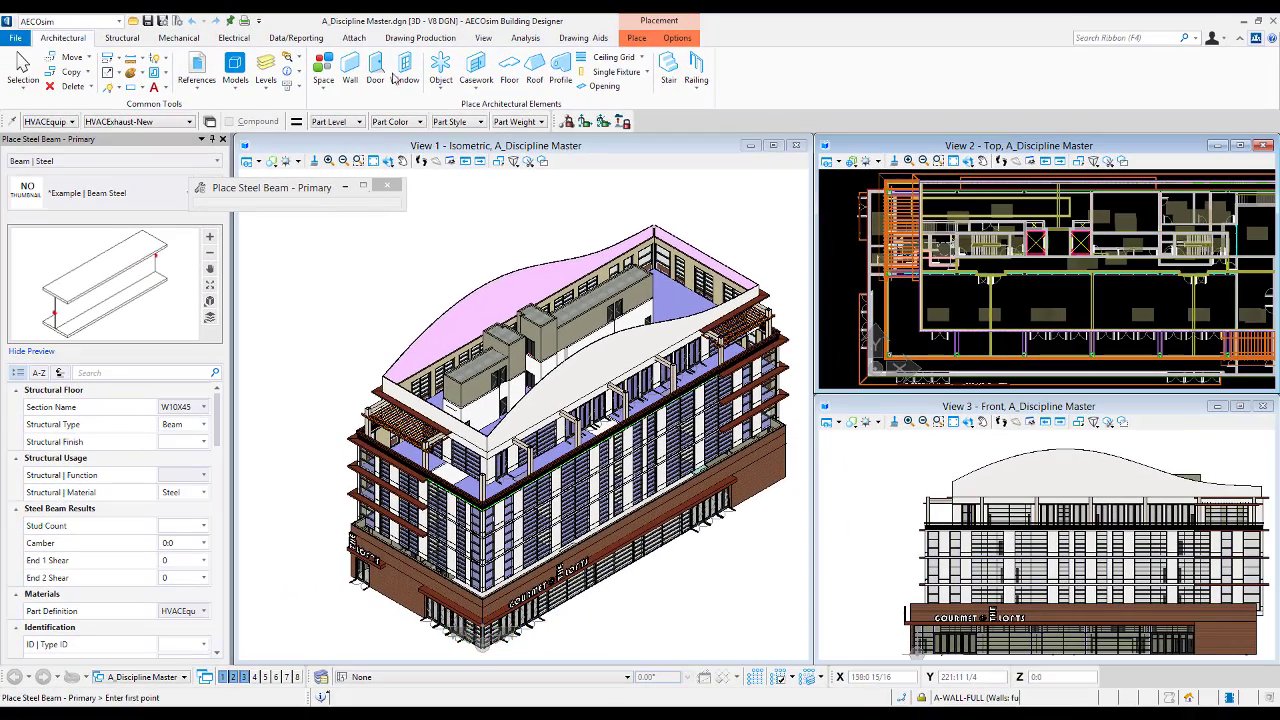
Minimize and restore the ribbon through the Attach tools, returning to the Architectural tools.
{"action": "left_click", "coordinate": [354, 38]}
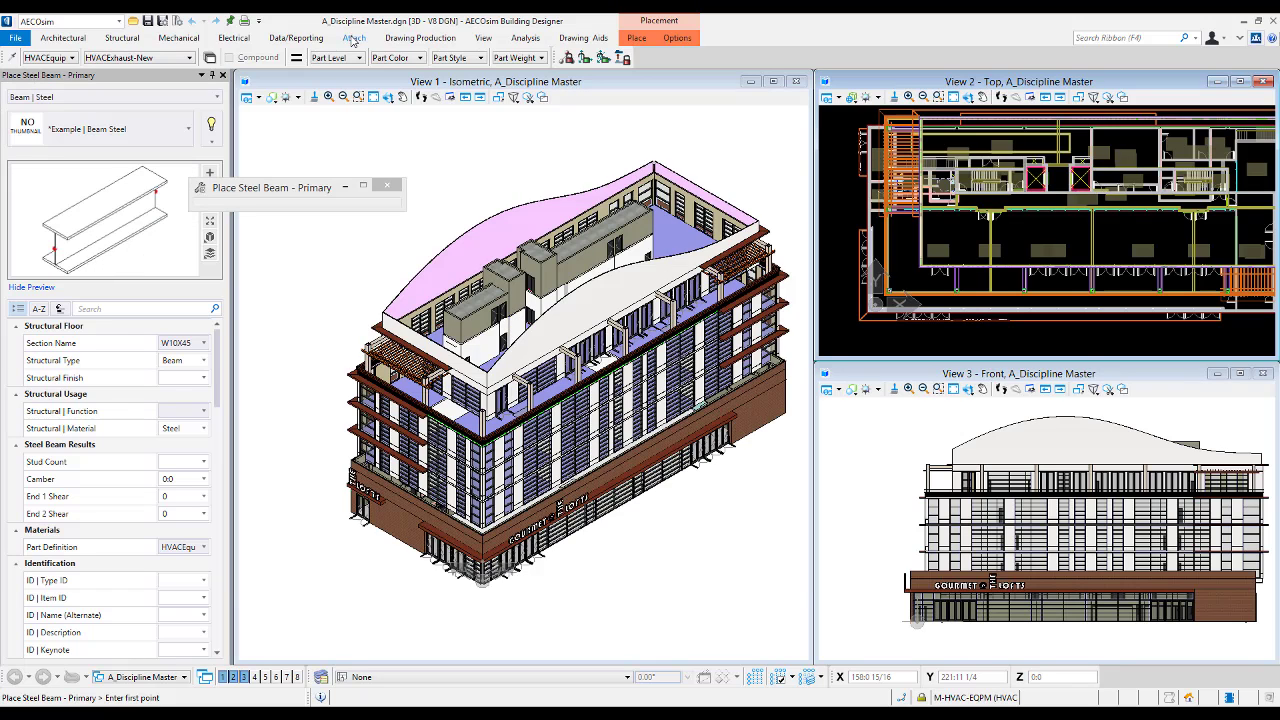
{"action": "left_click", "coordinate": [353, 38]}
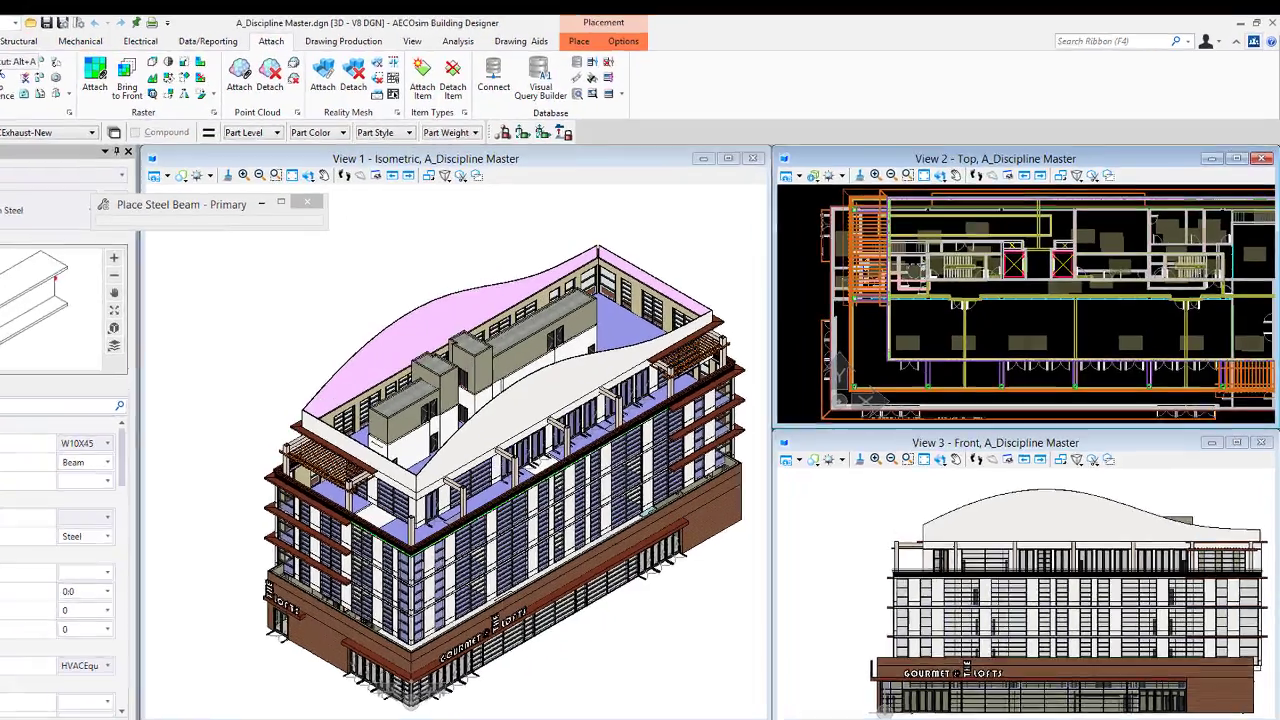
{"action": "left_click", "coordinate": [47, 40]}
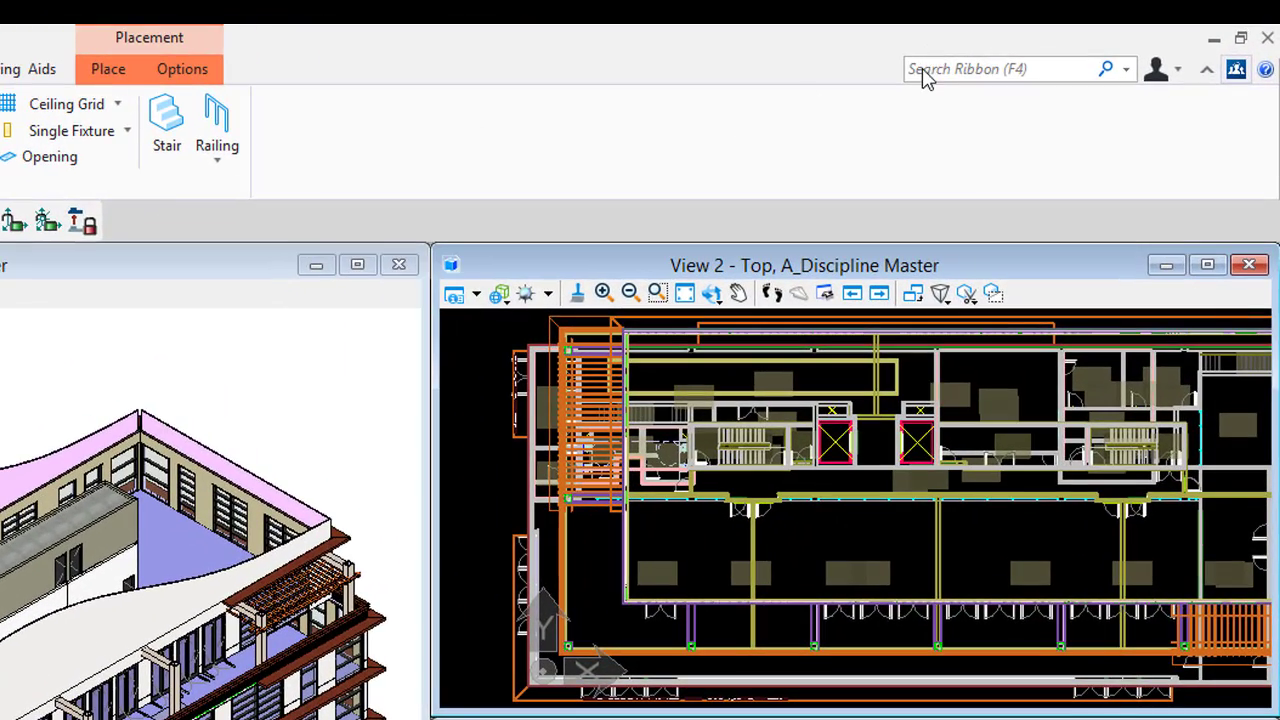
Search the ribbon for ACS.
{"action": "left_click", "coordinate": [923, 70]}
{"action": "type", "text": "A"}
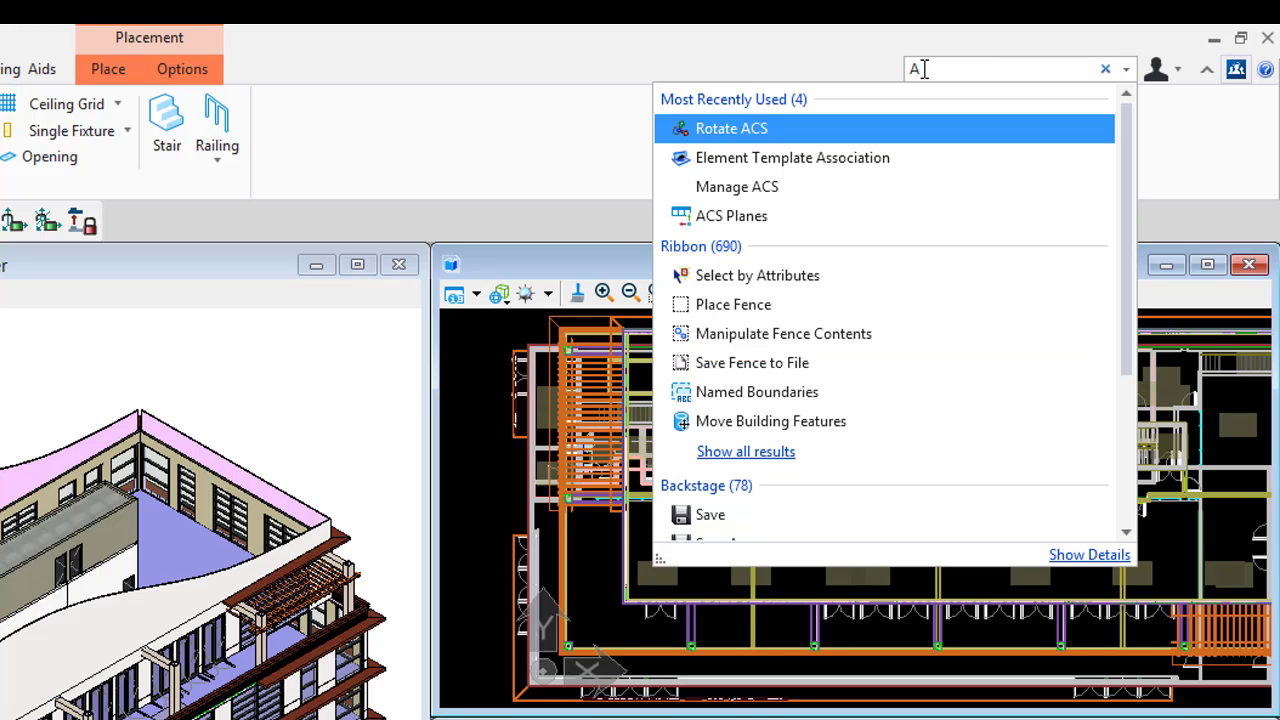
{"action": "type", "text": "C"}
{"action": "key", "text": "BackSpace"}
{"action": "type", "text": "CSA"}
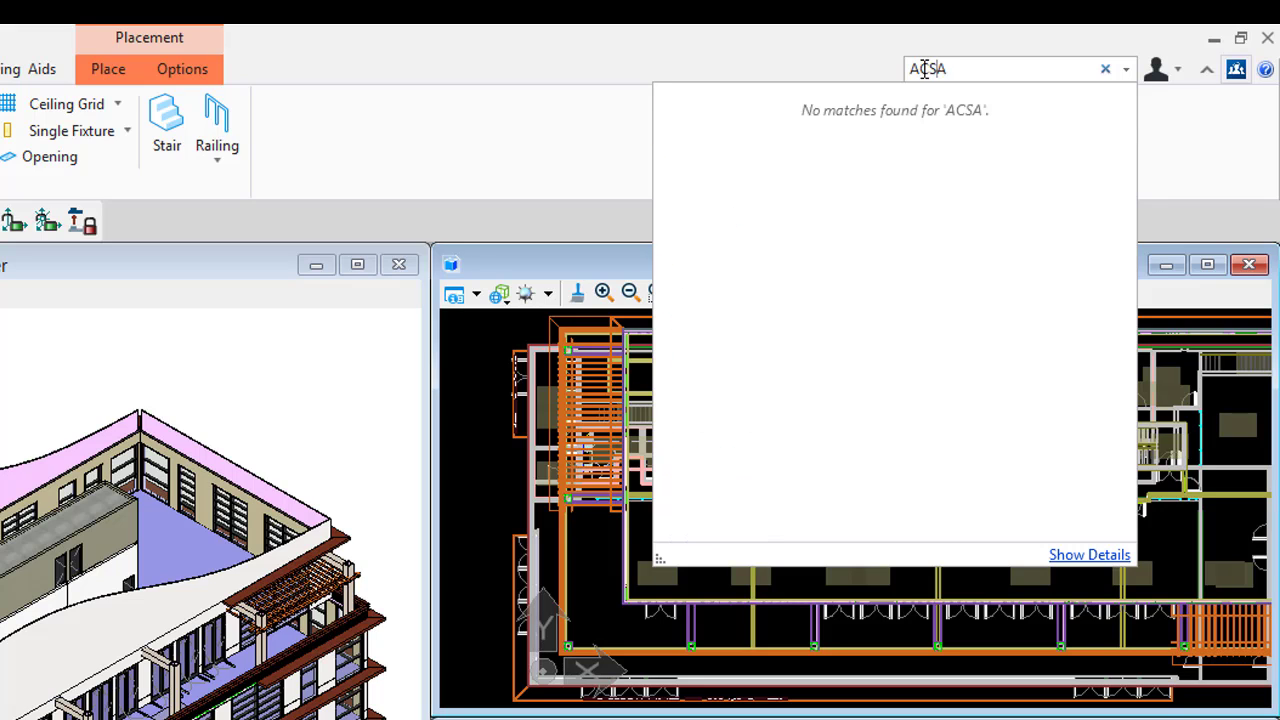
{"action": "key", "text": "BackSpace"}
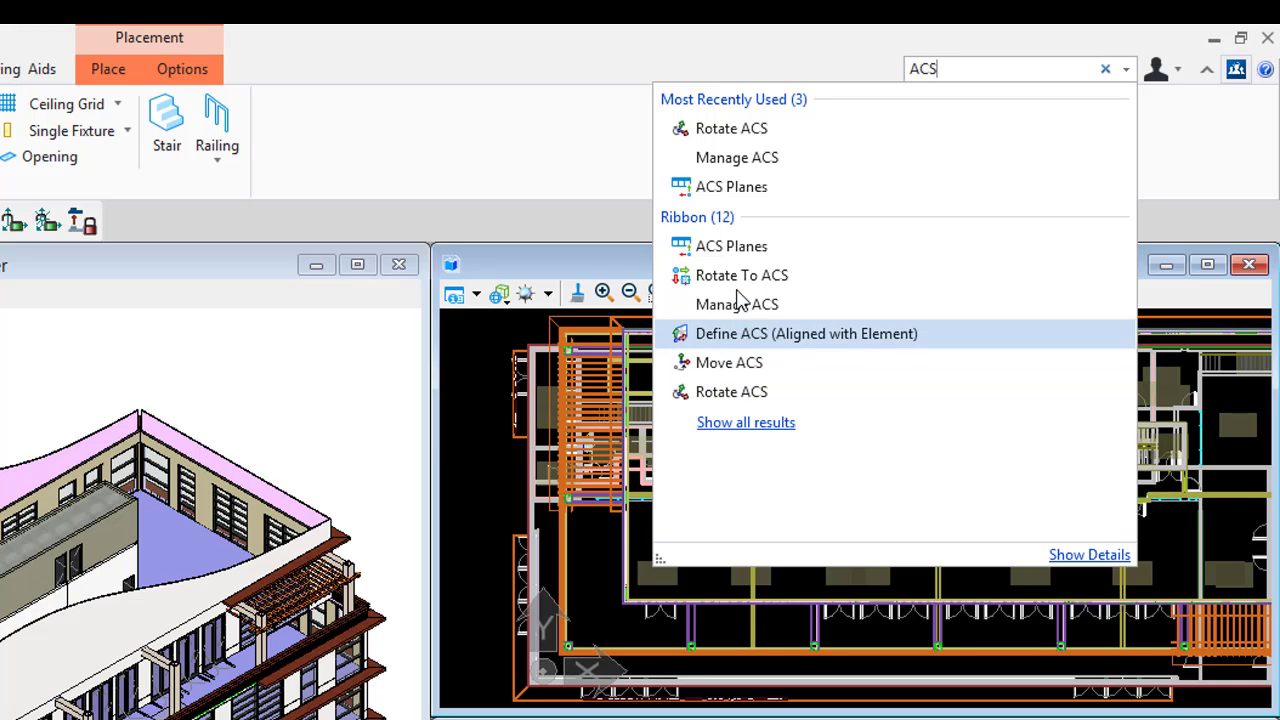
Examine the ribbon locations and descriptions of the ACS search results, and view the Manage ACS dialog.
{"action": "mouse_move", "coordinate": [724, 255]}
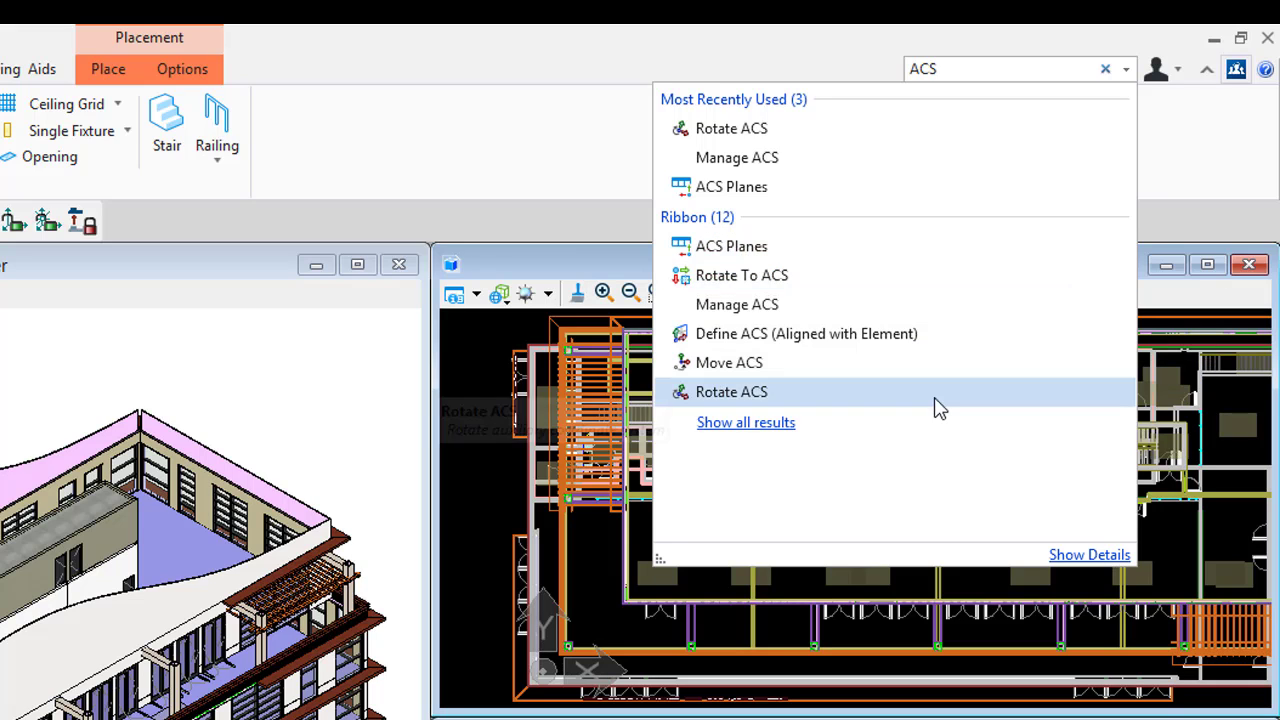
{"action": "mouse_move", "coordinate": [729, 313]}
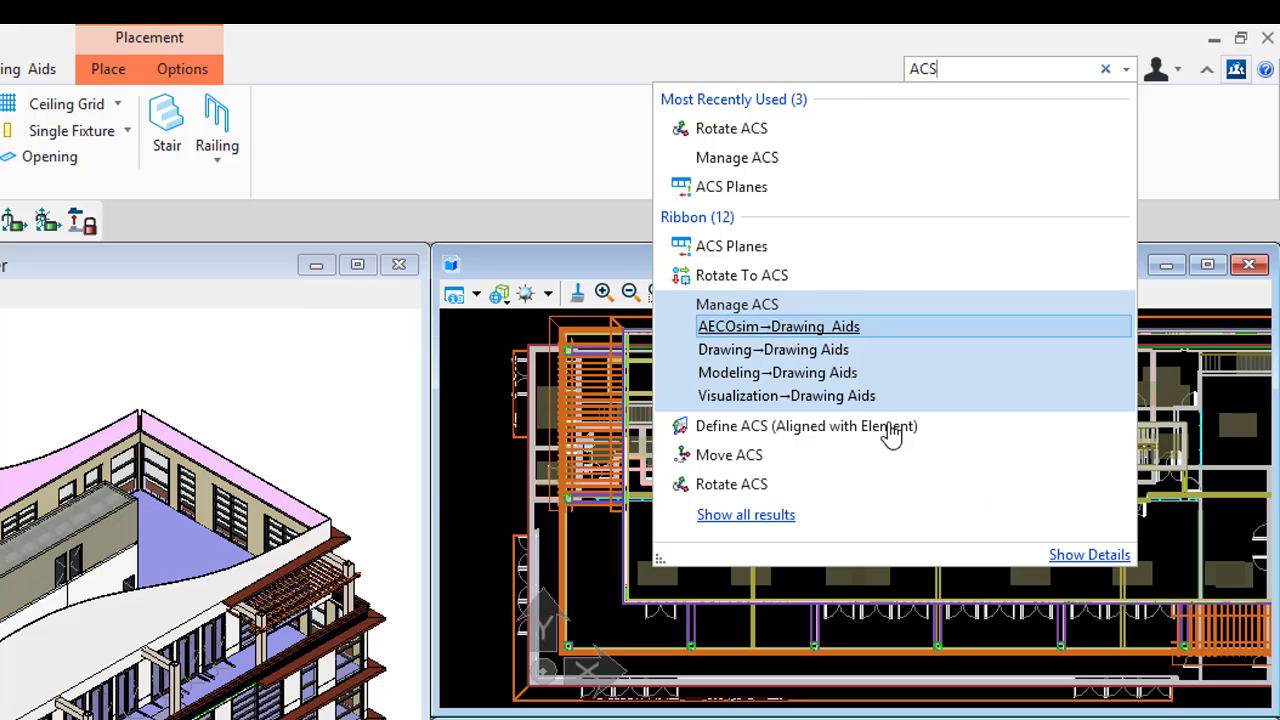
{"action": "left_click", "coordinate": [1092, 556]}
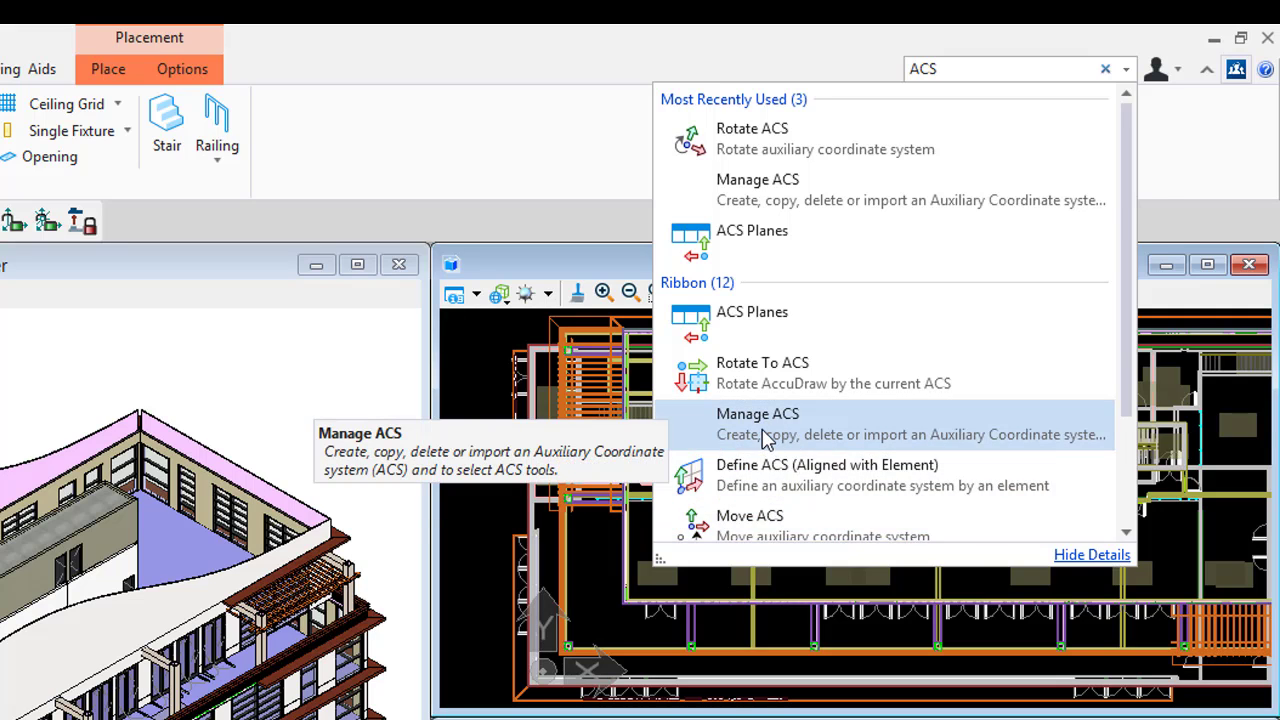
{"action": "left_click", "coordinate": [1090, 556]}
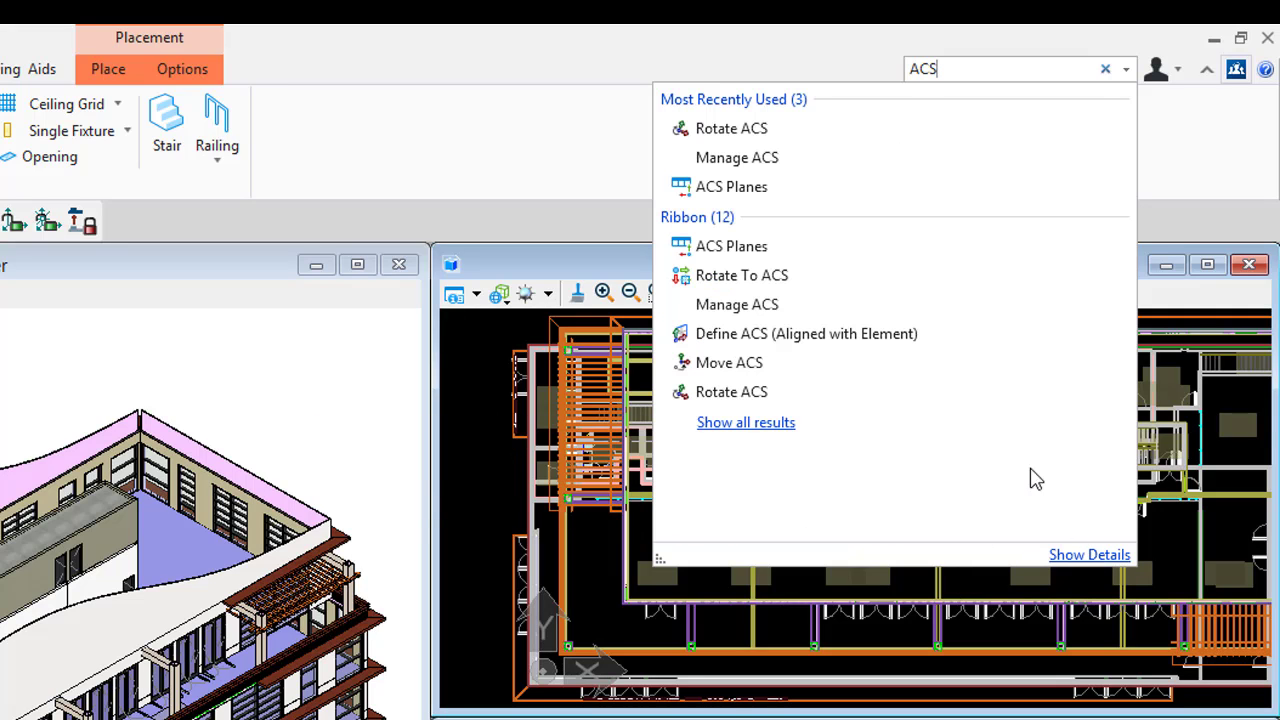
{"action": "left_click", "coordinate": [740, 312]}
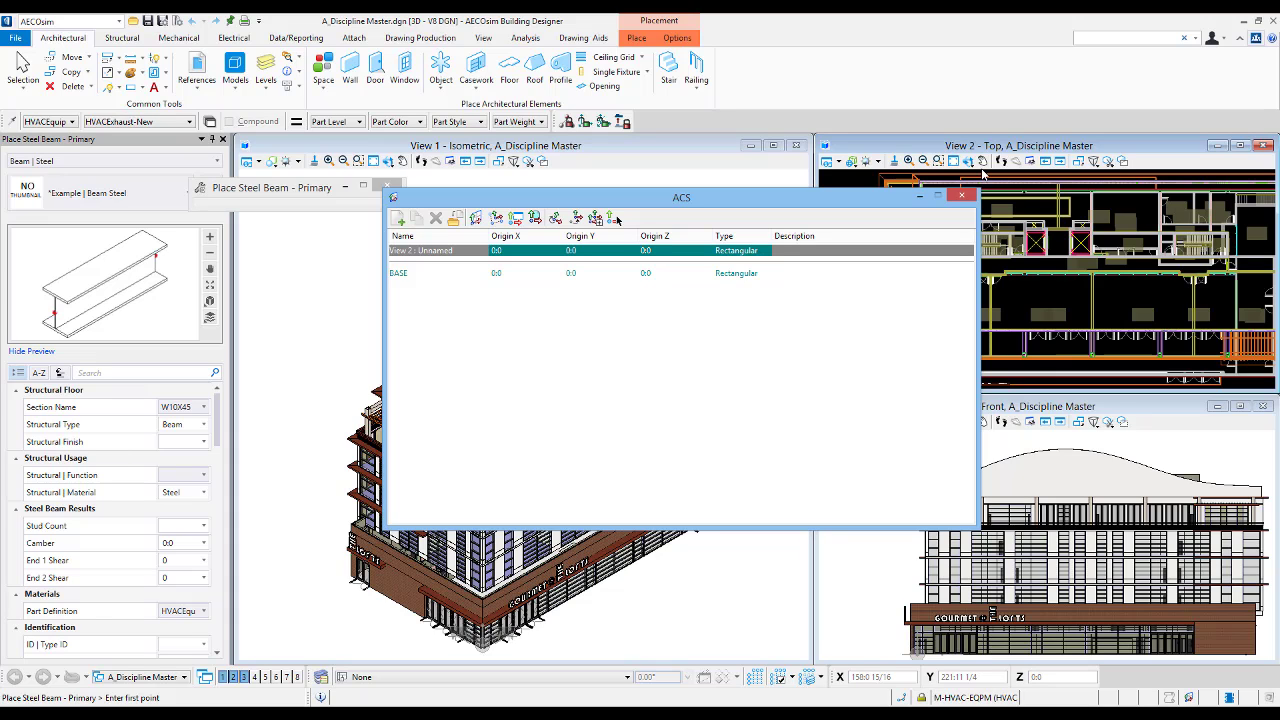
{"action": "left_click", "coordinate": [961, 194]}
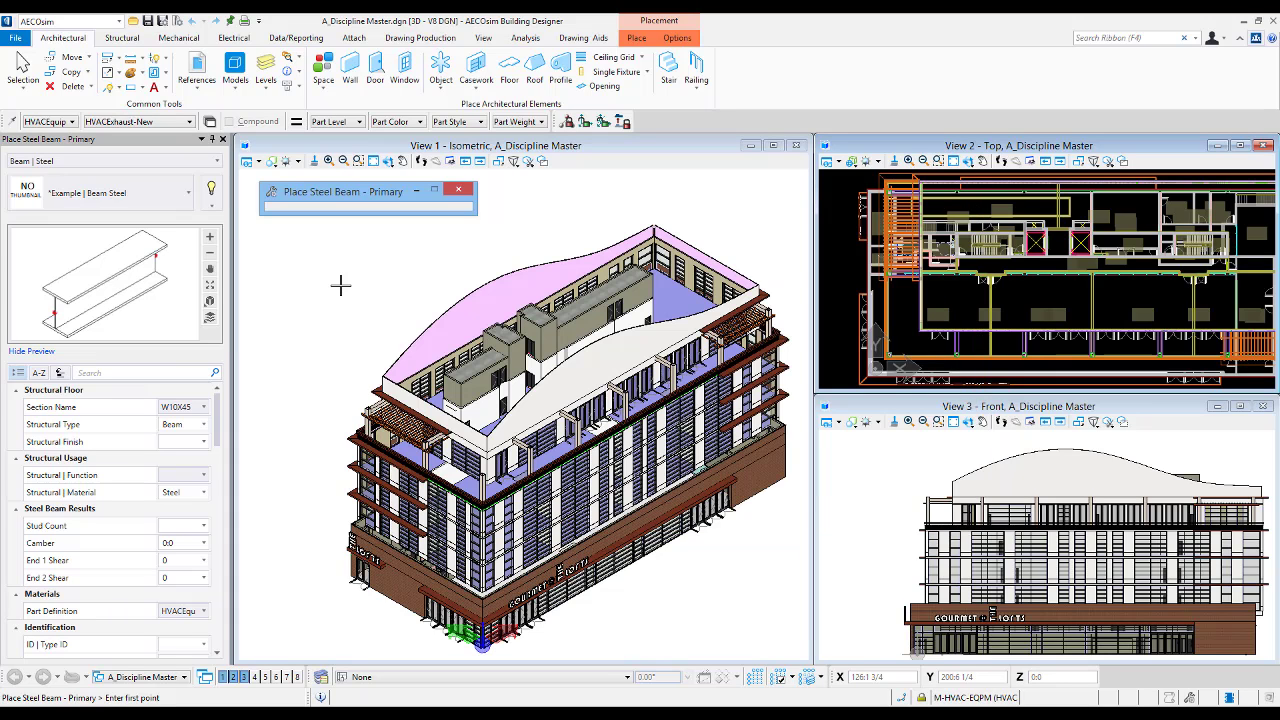